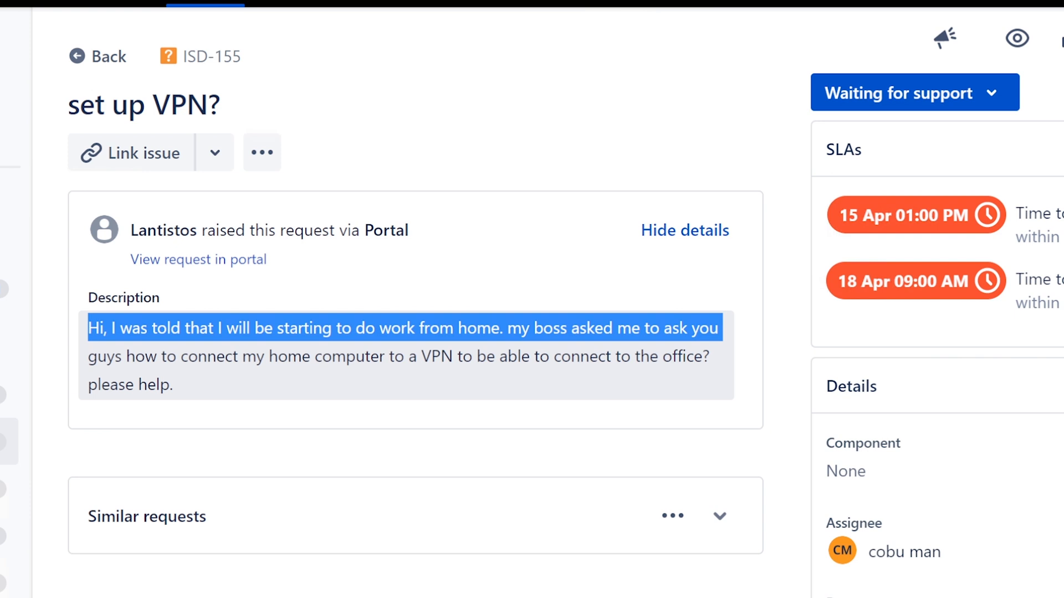
- Read through the description of the "set up VPN?" support request
drag(722, 332, 690, 487)
click(691, 487)
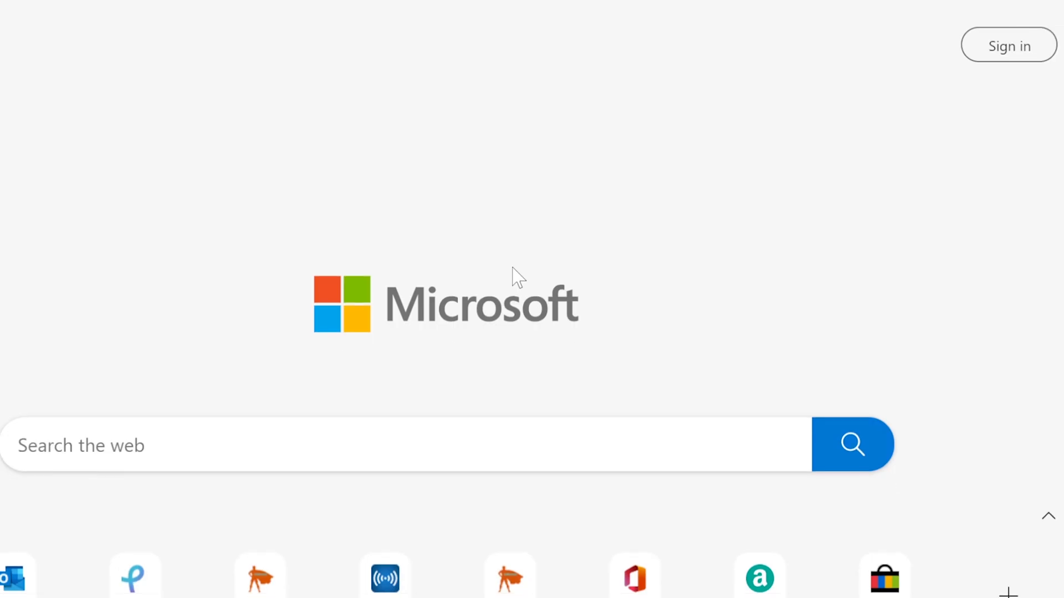
- Open the Google home page in a new browser tab
text(g)
key(Return)
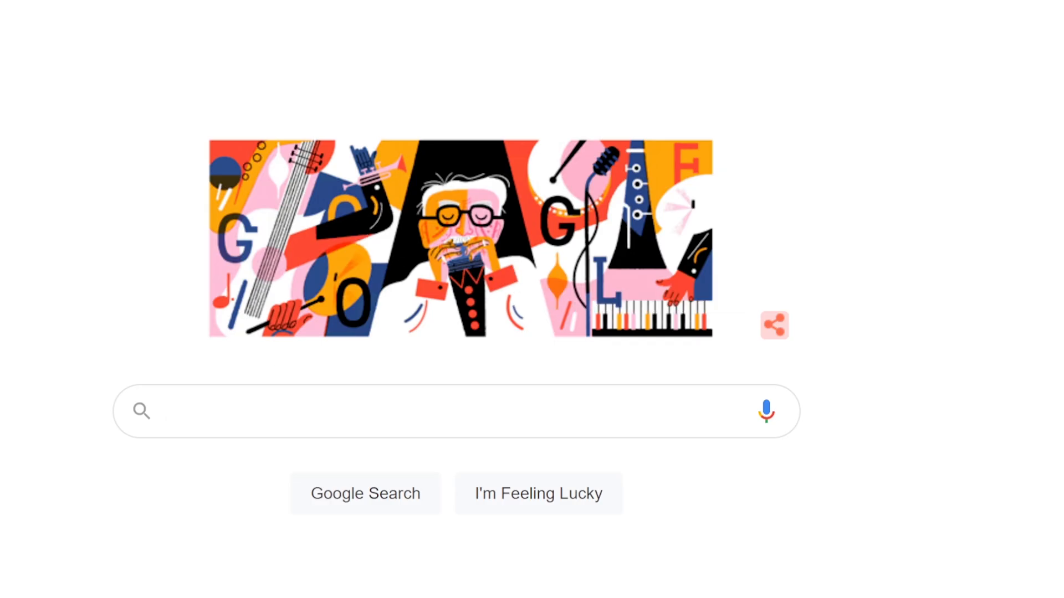
- Look up "vpn" in the Windows search and open the VPN system settings to examine them
key(super)
text(vpn)
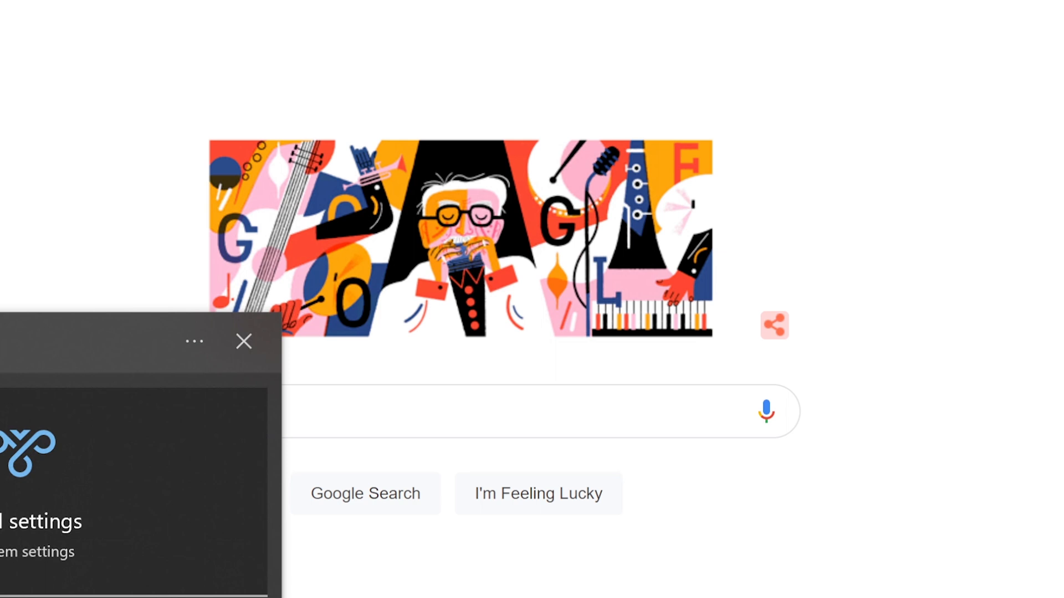
key(Return)
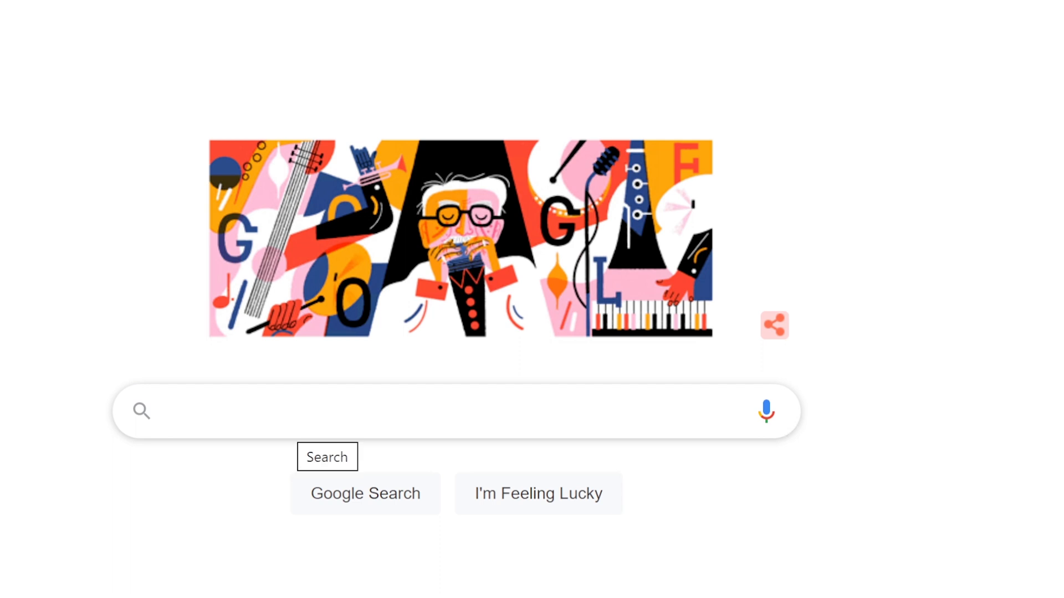
- Search Google for "vpn login example" and show the image results
text(vpn login )
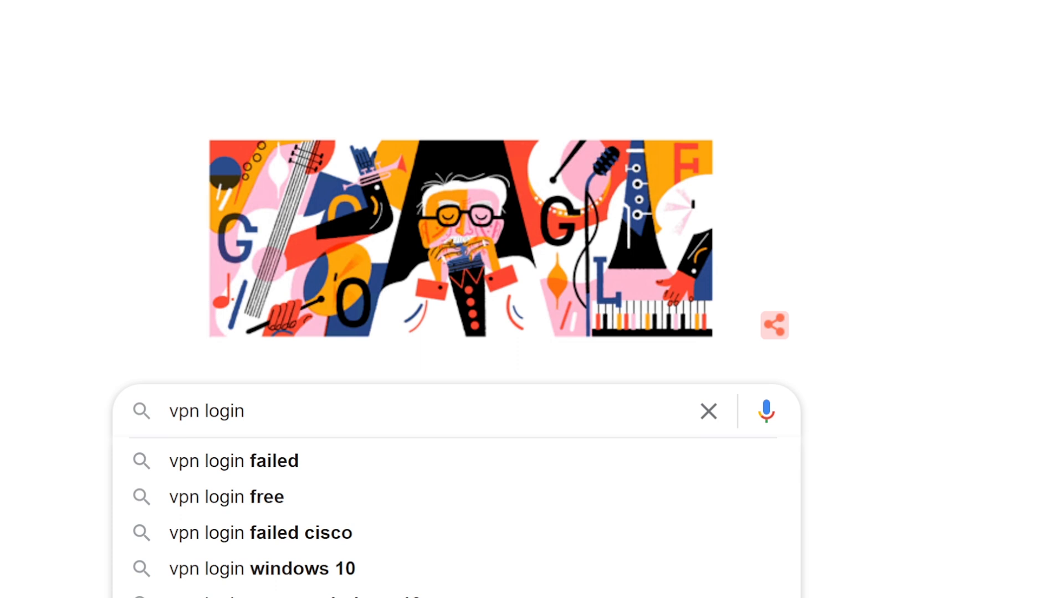
text(example)
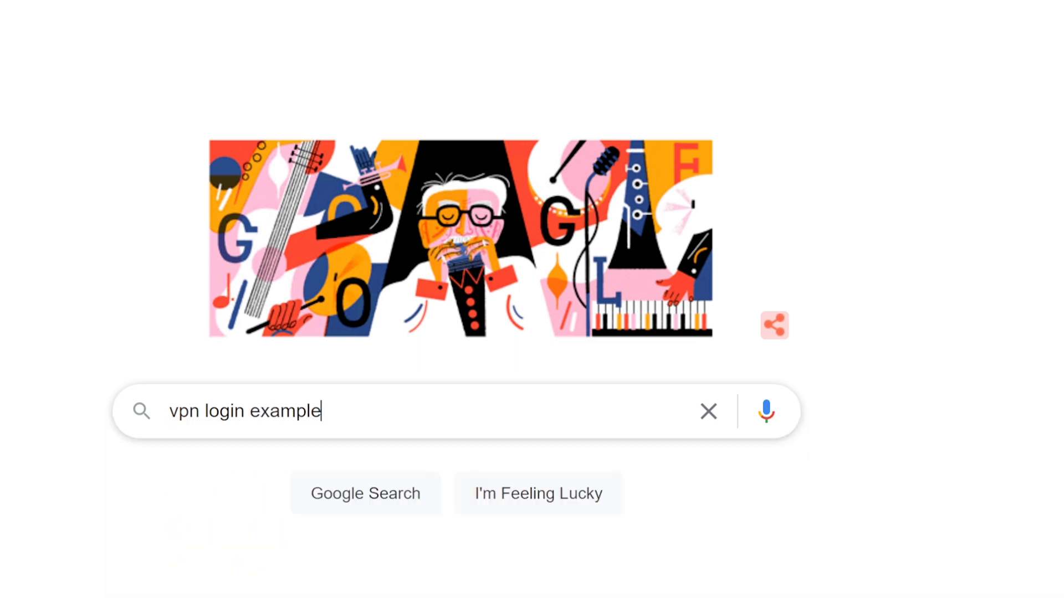
key(Return)
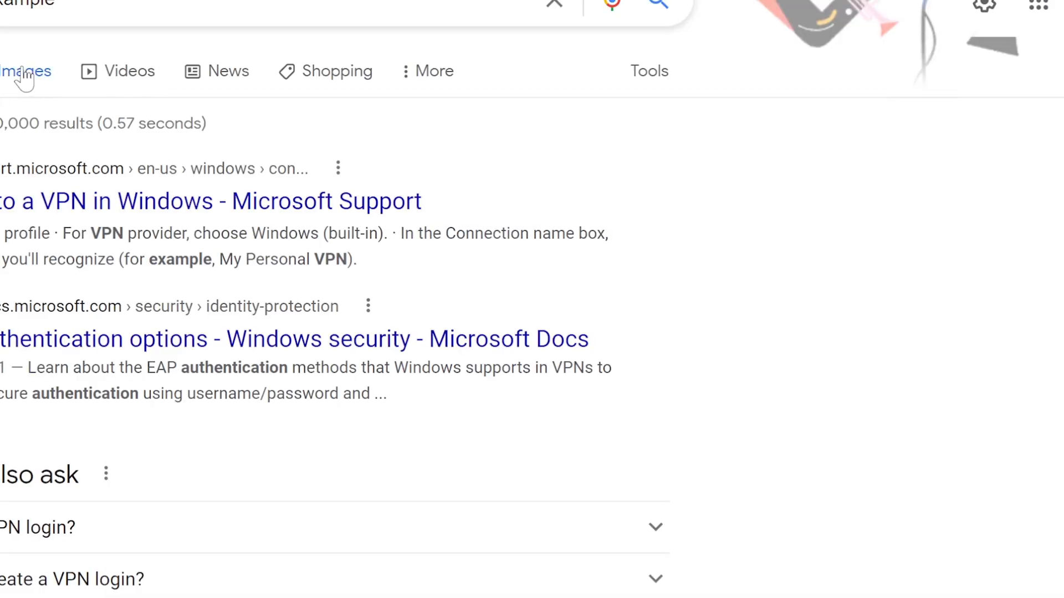
click(23, 76)
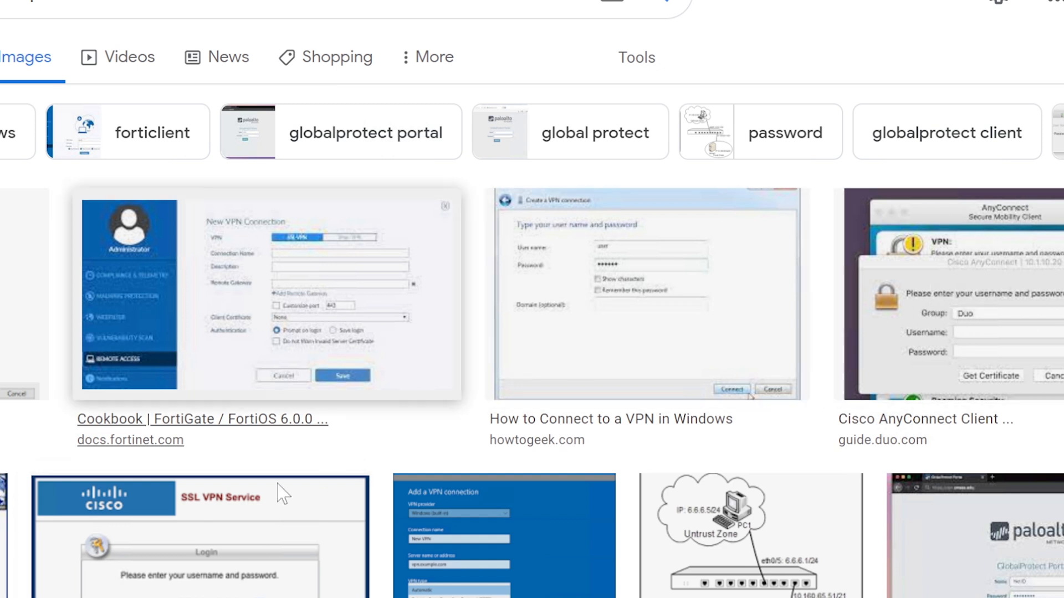
- Preview the Cisco SSL VPN Service login image and save a related login thumbnail to Downloads as images.jfif
click(209, 562)
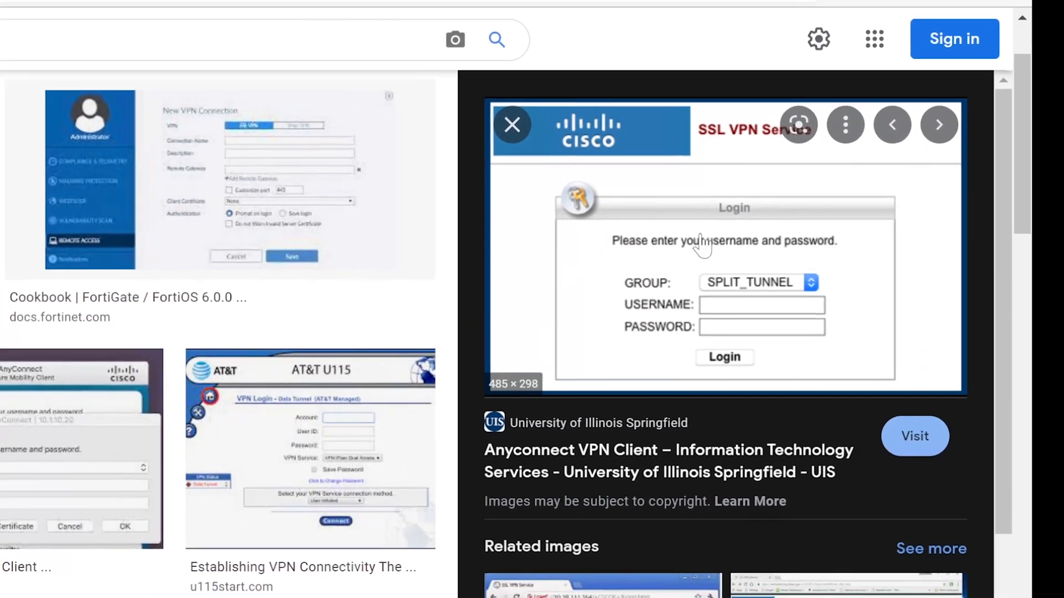
scroll(607, 233, down, 5)
right_click(598, 232)
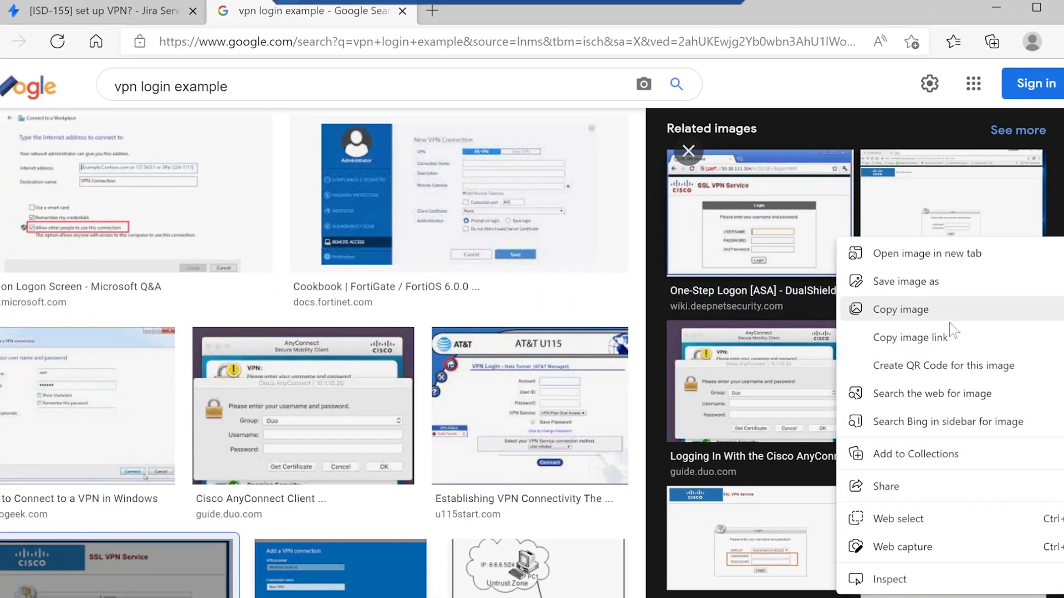
click(908, 281)
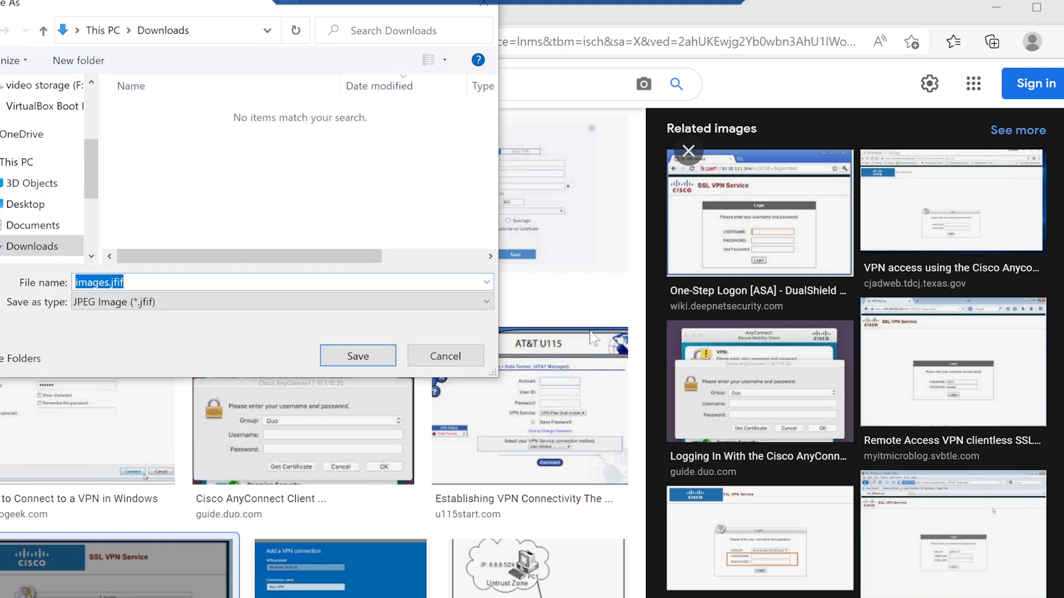
click(356, 355)
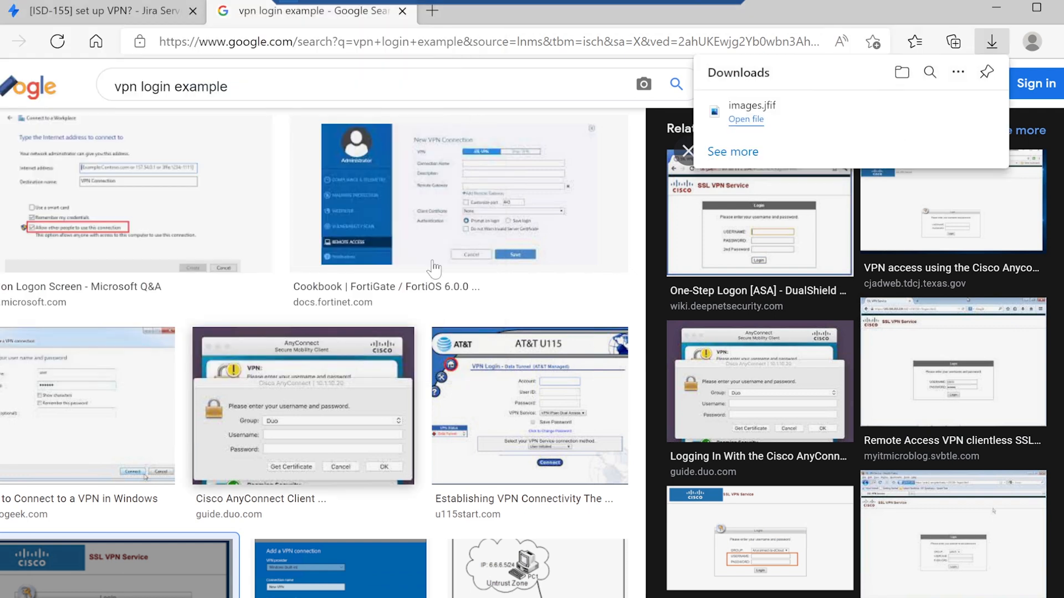
- Open pixlr.com in a new browser tab and start a photo editing project in Pixlr E
click(434, 11)
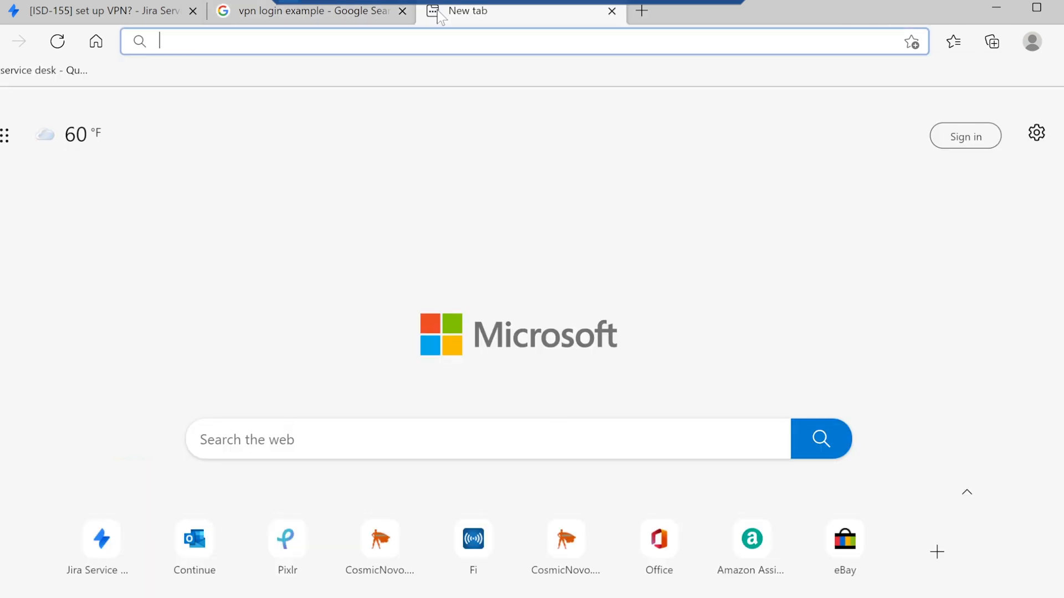
text(pi)
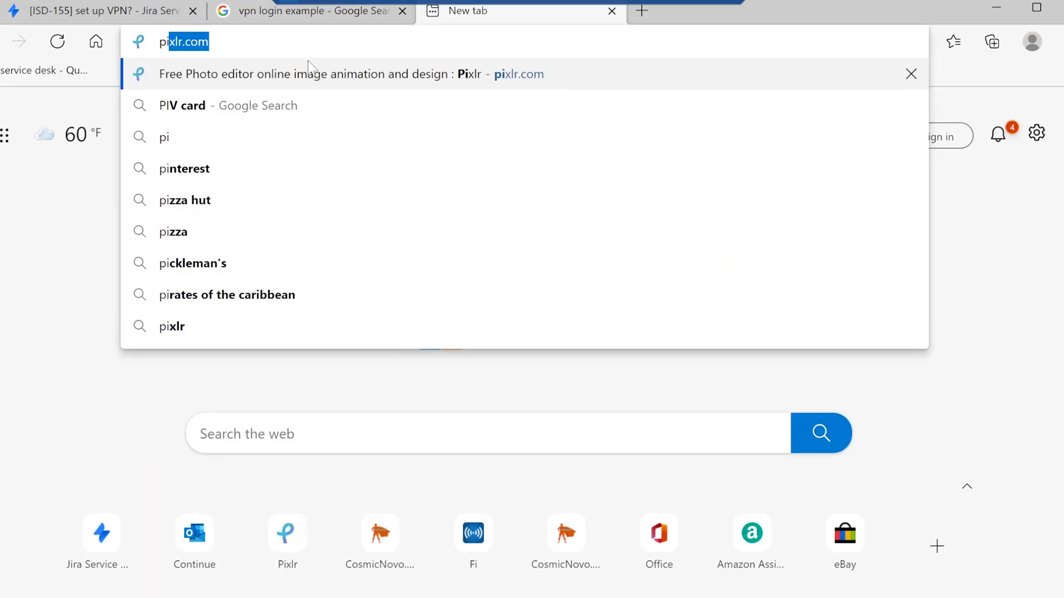
key(Return)
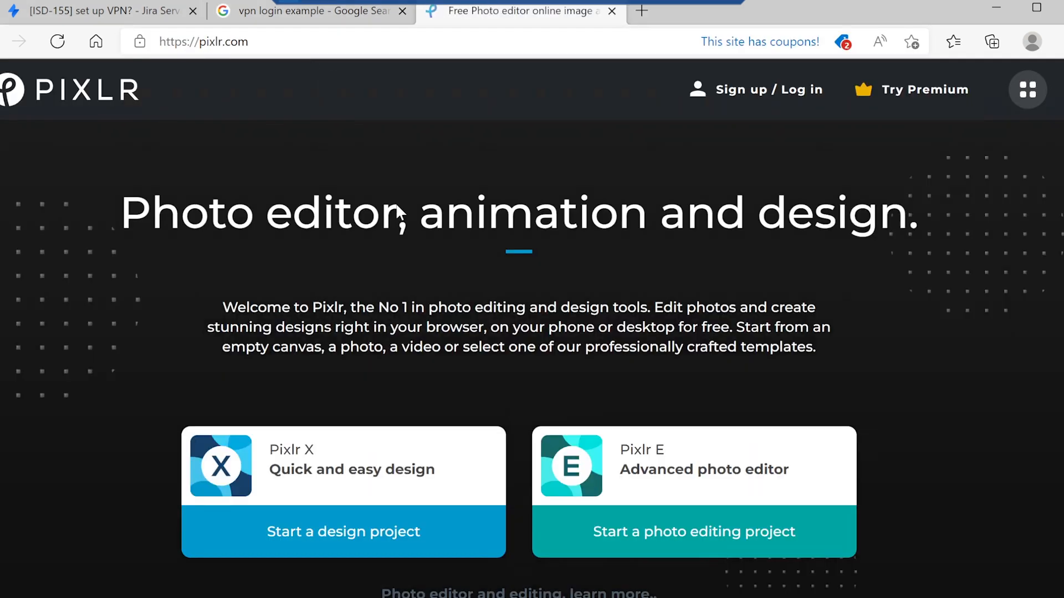
click(701, 539)
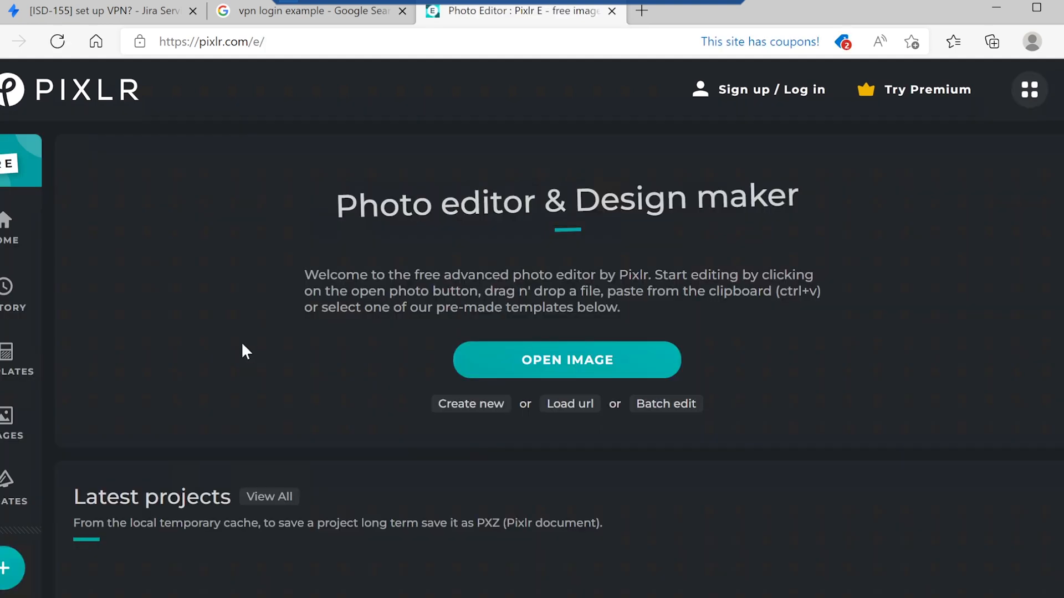
- Open images.jfif from the Downloads folder for editing
click(601, 370)
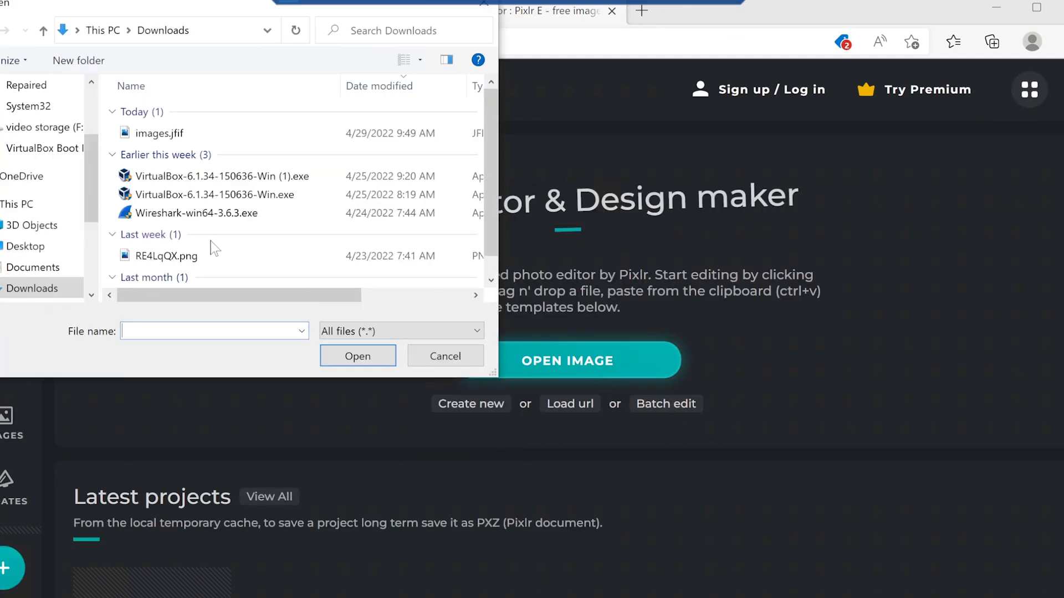
click(166, 134)
click(357, 354)
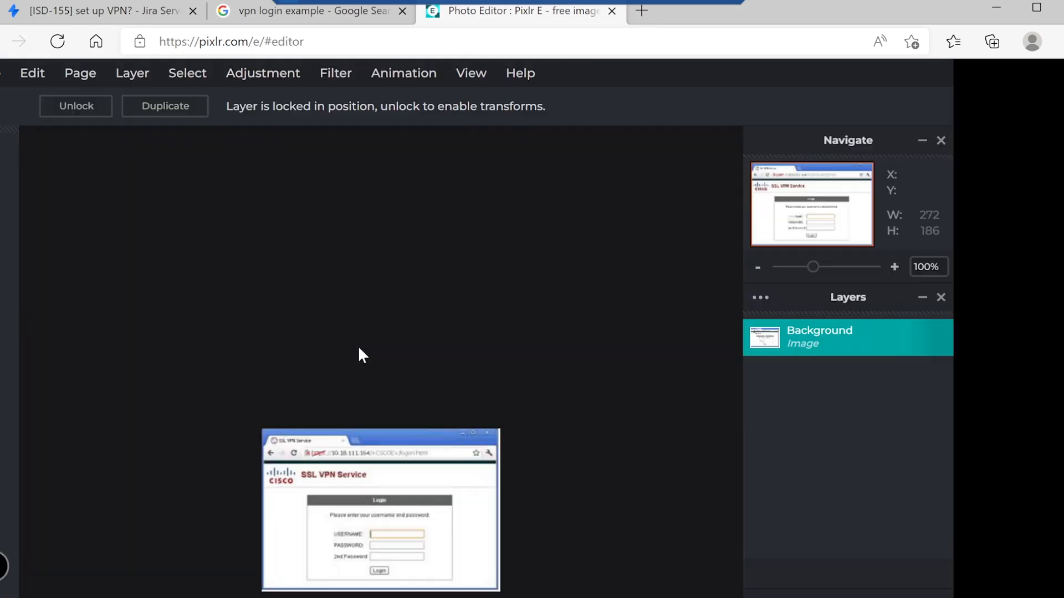
drag(813, 266, 830, 267)
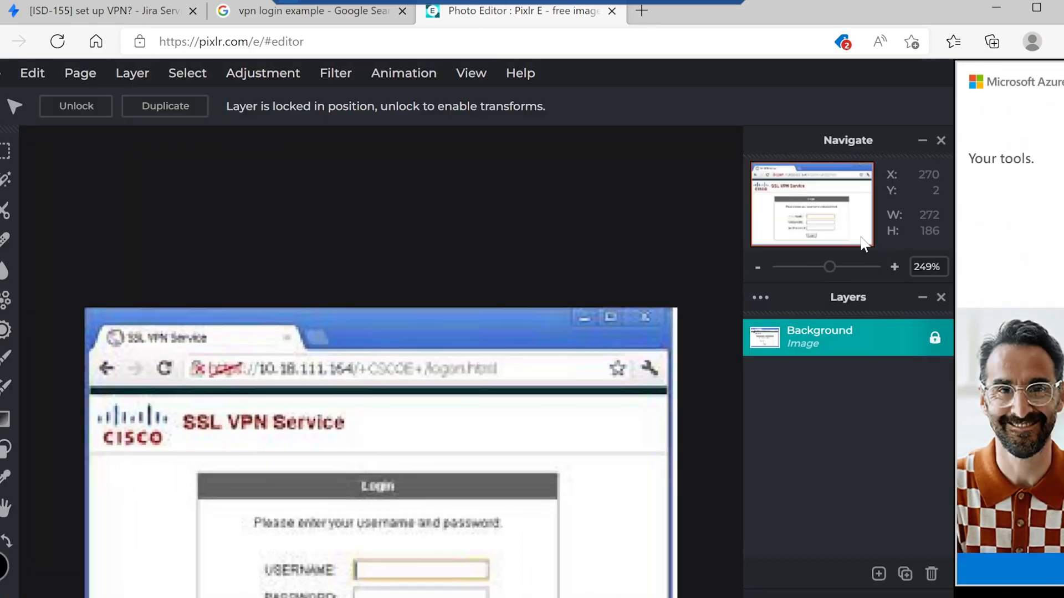
drag(828, 275, 823, 274)
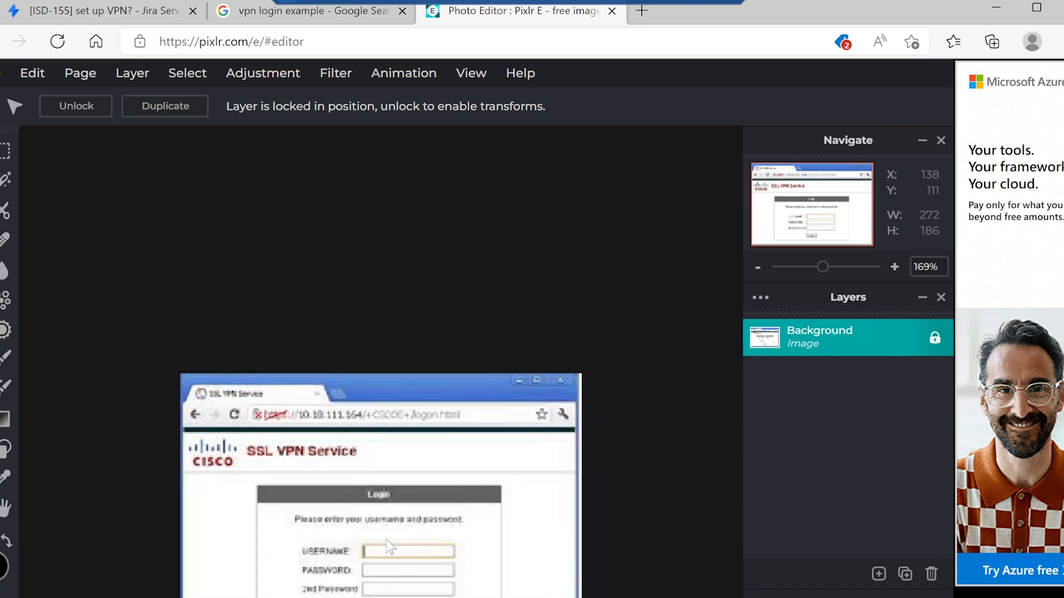
- Return to the Google image results and save the full-size One-Step Logon image to Downloads as image2014-4-9 17_31_49.png
click(335, 15)
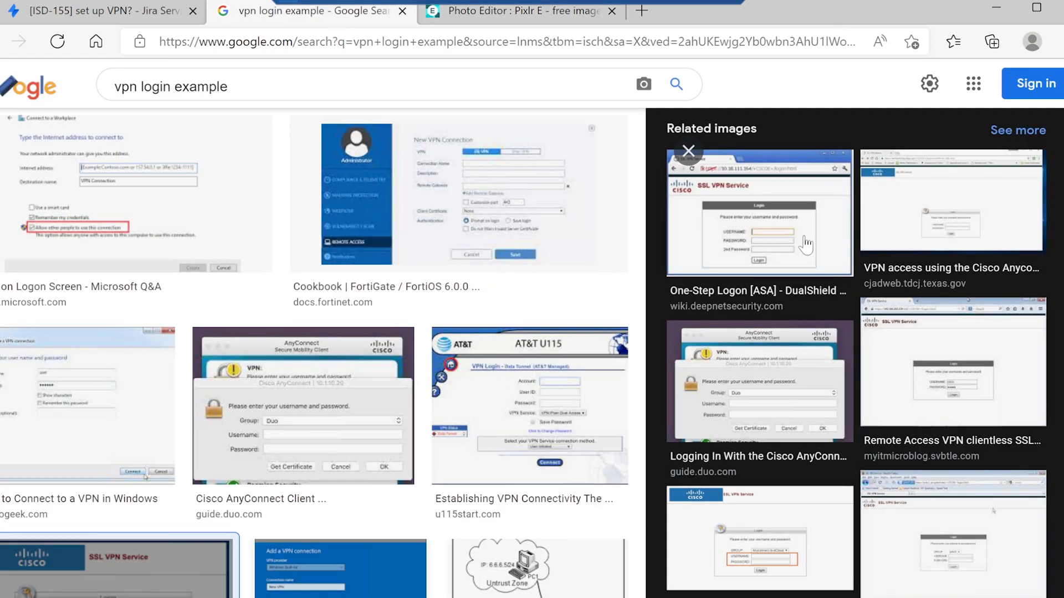
click(794, 242)
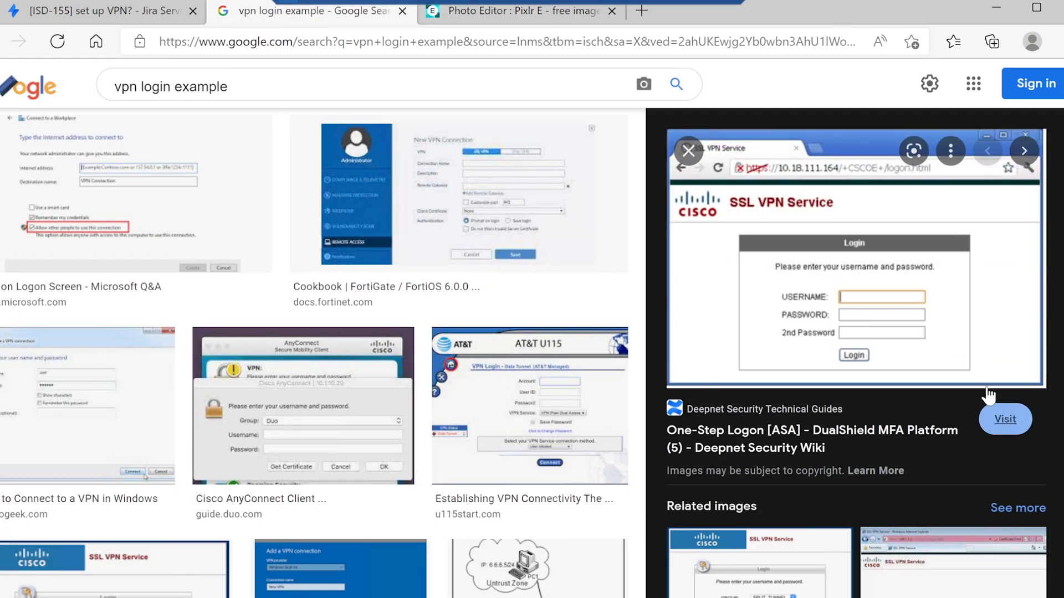
right_click(841, 252)
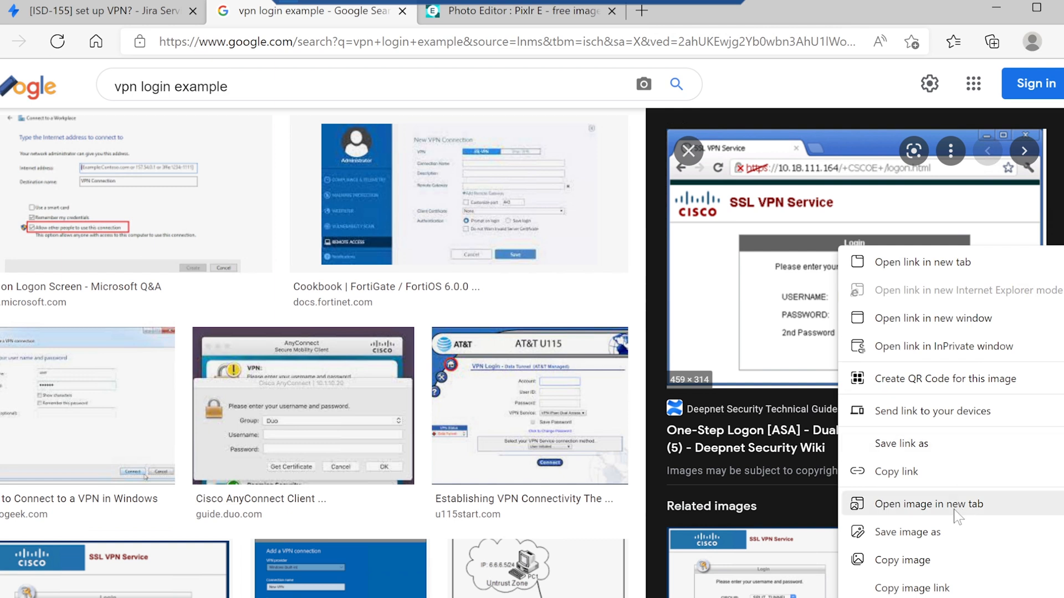
click(935, 537)
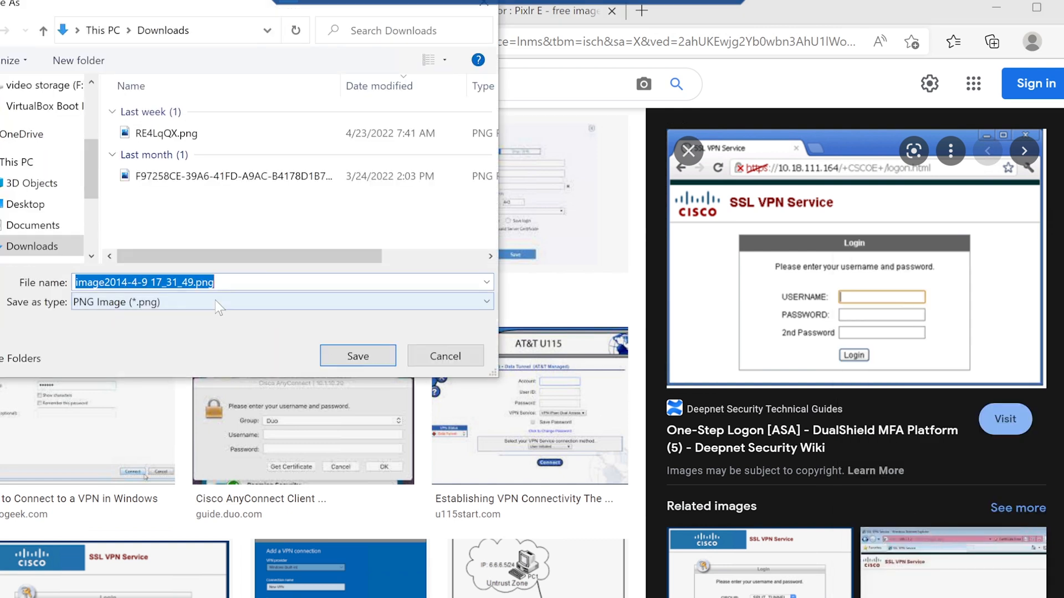
click(365, 359)
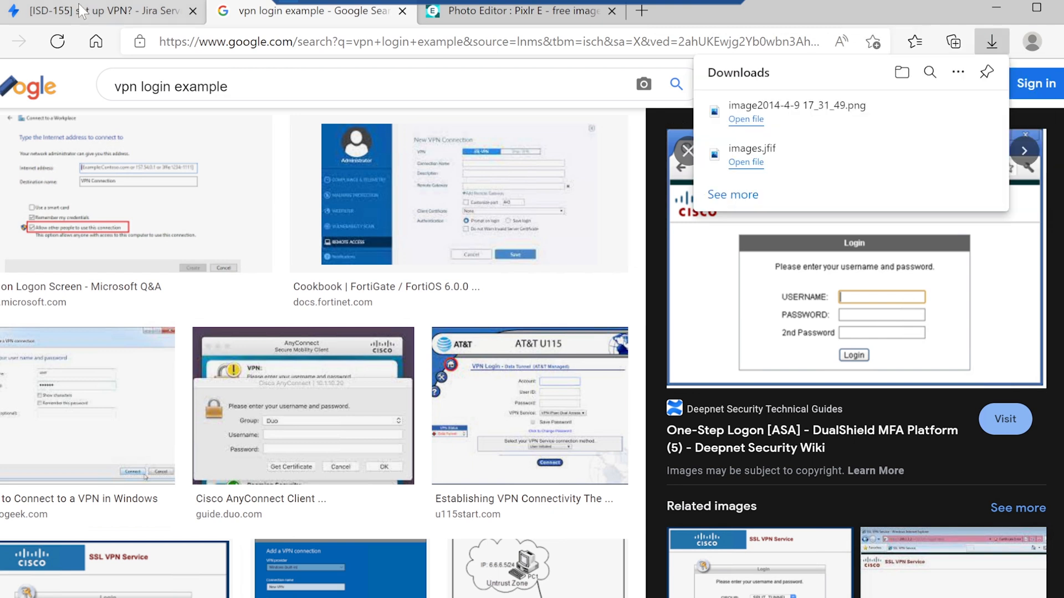
- Switch back to Pixlr E and add image2014-4-9 17_31_49.png as a new image layer
click(83, 11)
click(485, 12)
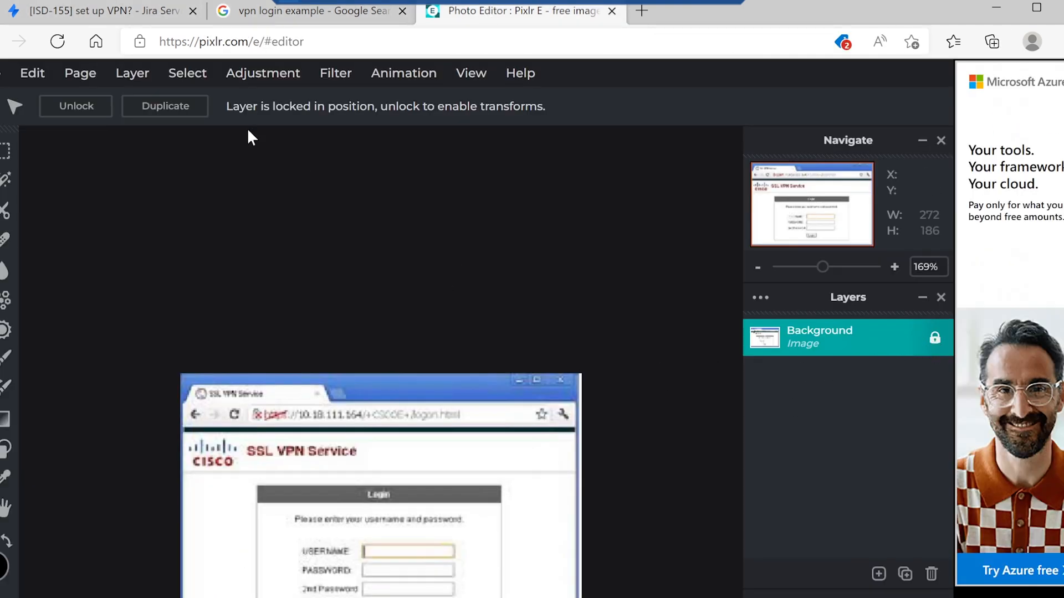
click(85, 78)
mouse_move(122, 77)
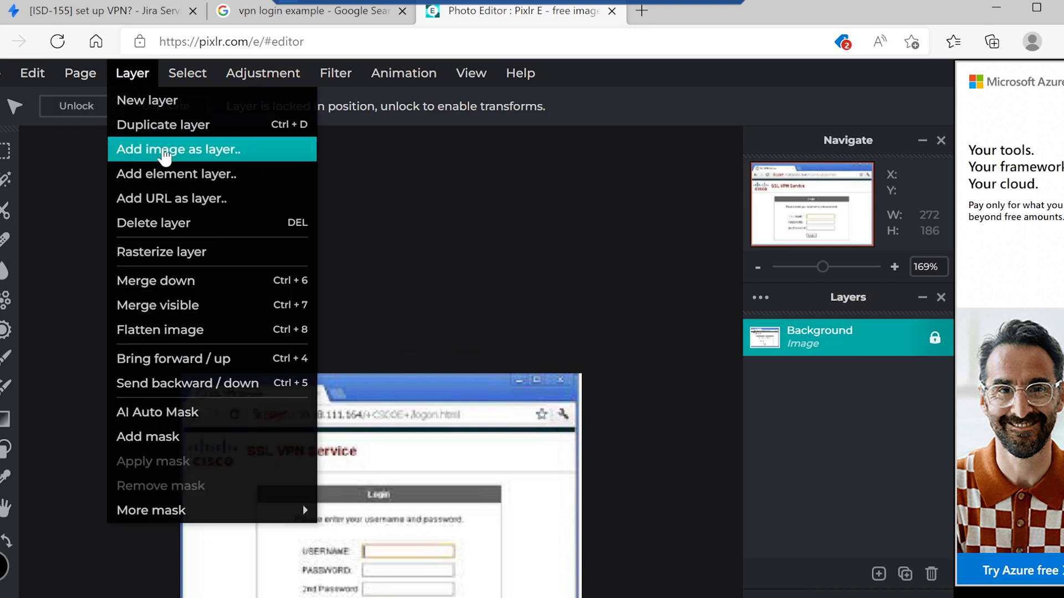
click(166, 149)
click(196, 134)
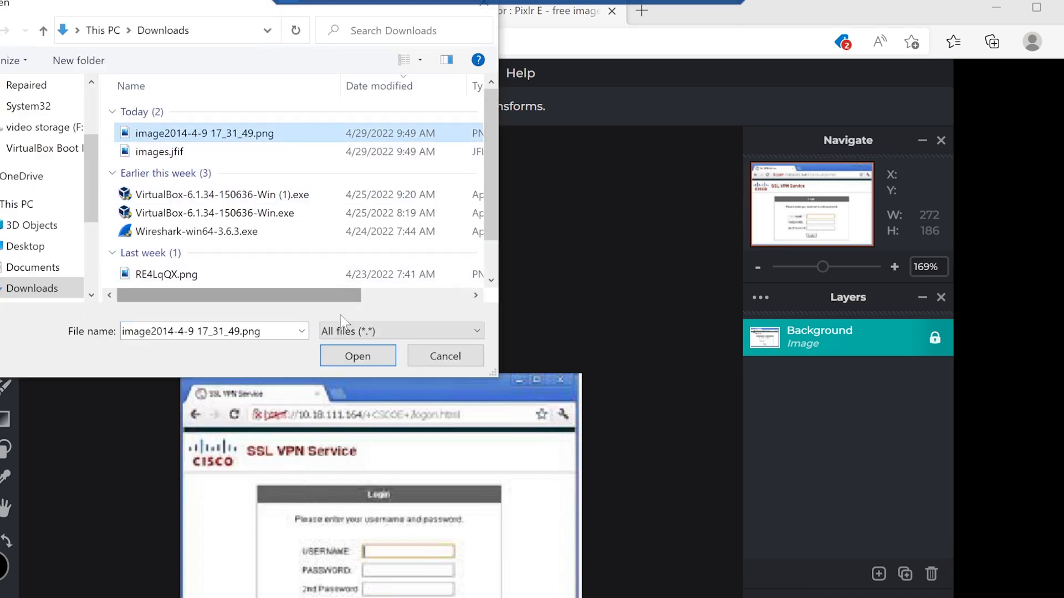
click(341, 353)
- Scale the new image layer to about 334 × 228 and place it over the background at about X -25, Y -48
drag(458, 363, 451, 301)
drag(676, 597, 513, 551)
drag(492, 441, 550, 479)
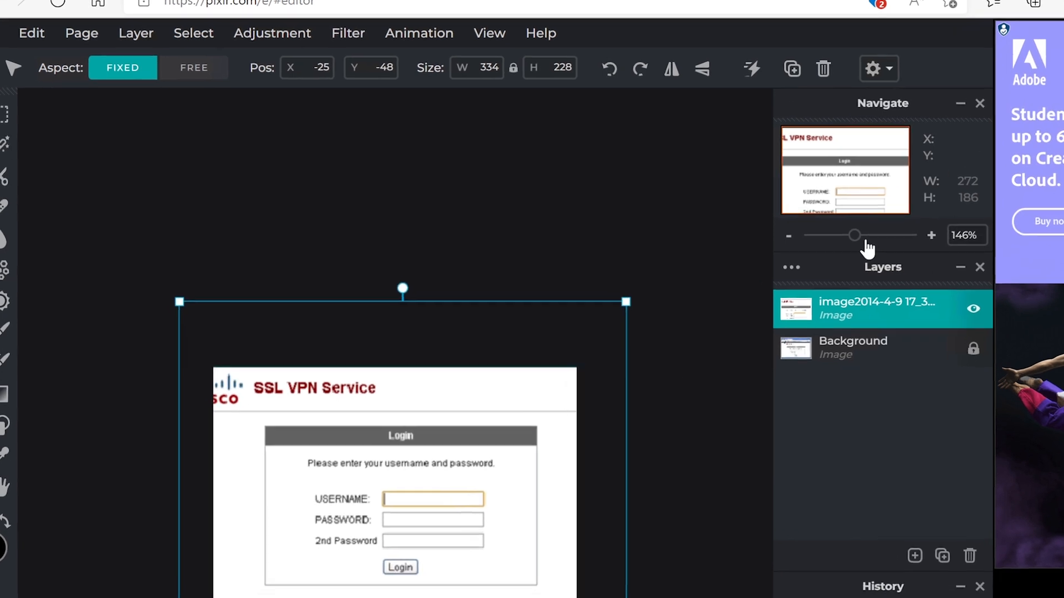
- Add a new text layer directly above the Background layer and clear its placeholder text
drag(822, 268, 832, 269)
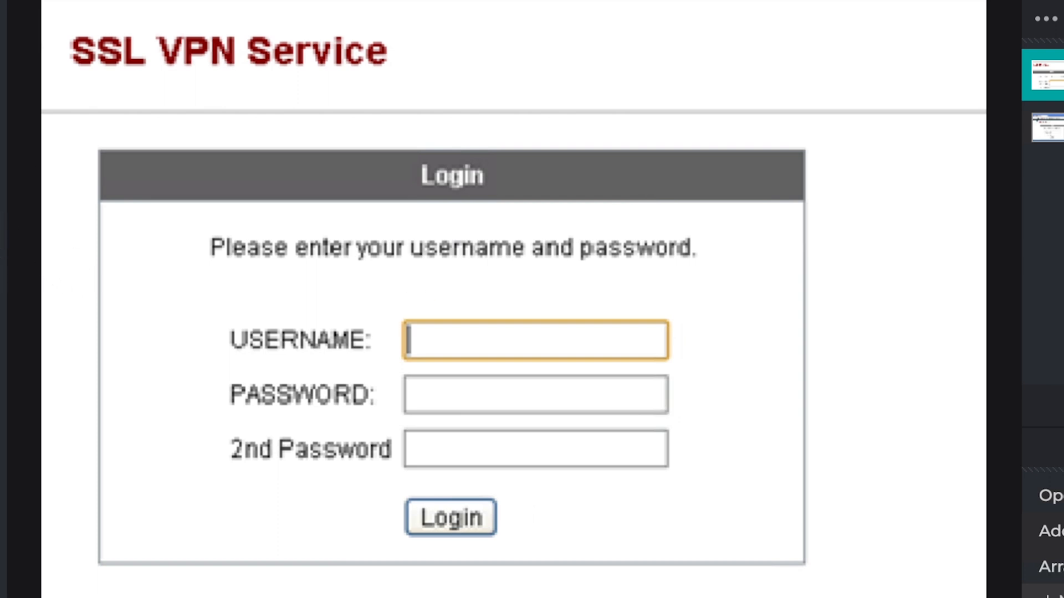
click(1050, 127)
key(t)
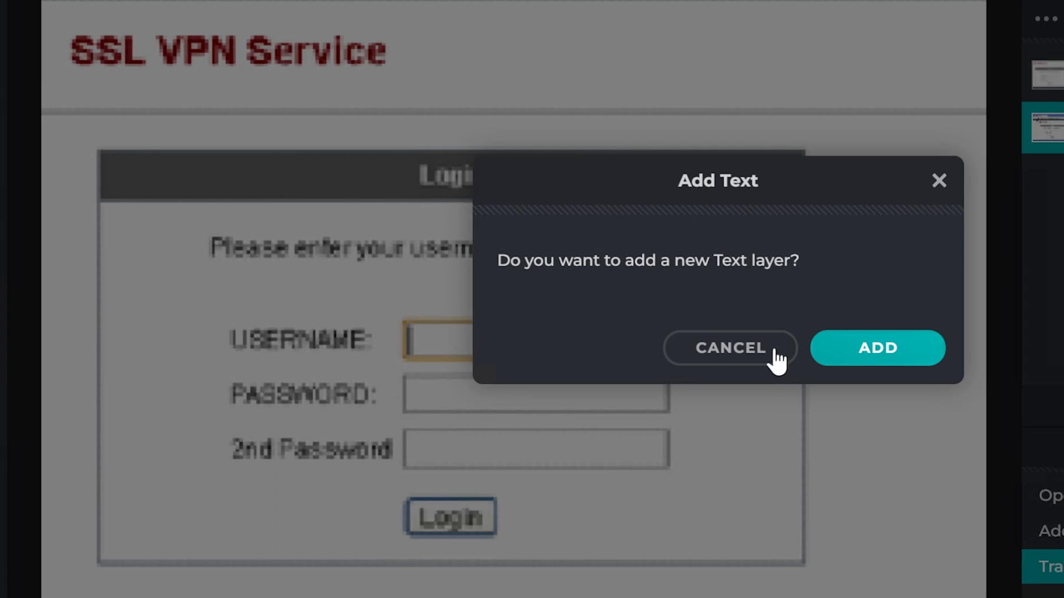
click(856, 349)
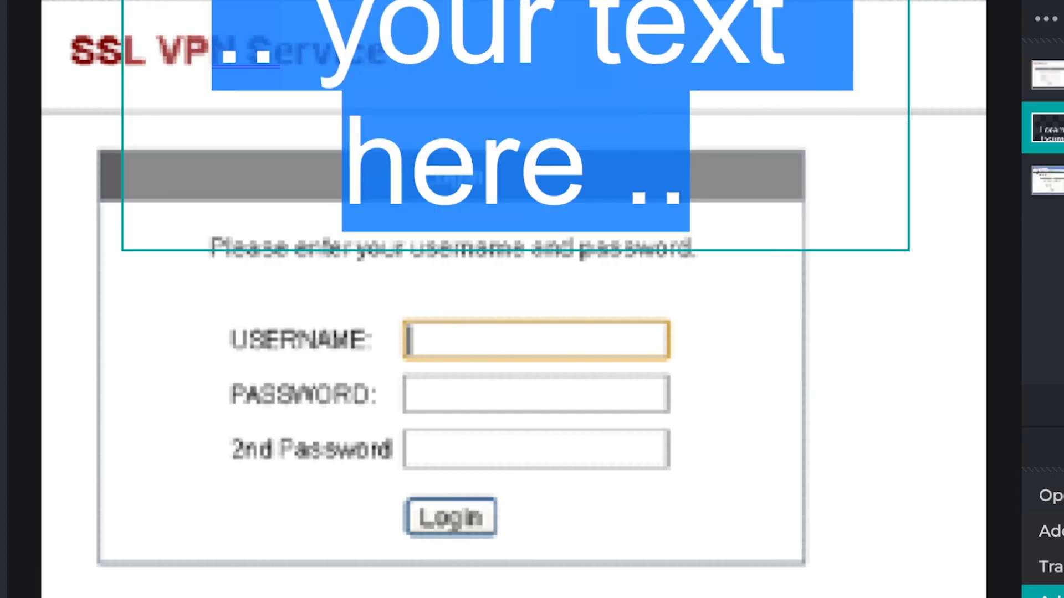
key(BackSpace)
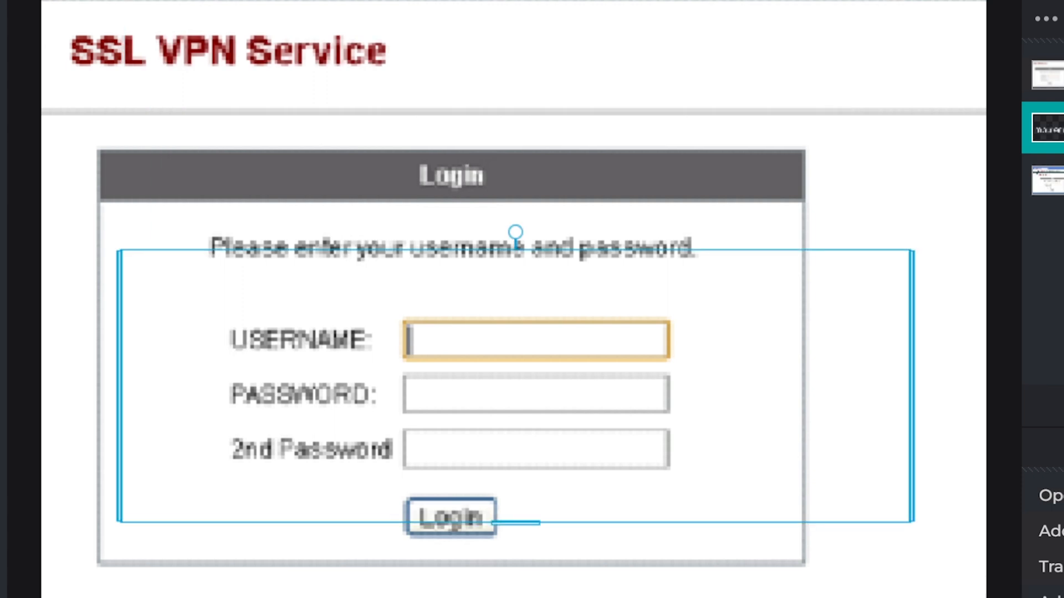
- Shift the text box slightly over the login form and move its layer to the top of the layer stack
mouse_move(724, 281)
mouse_down()
mouse_move(704, 281)
mouse_move(714, 271)
mouse_up()
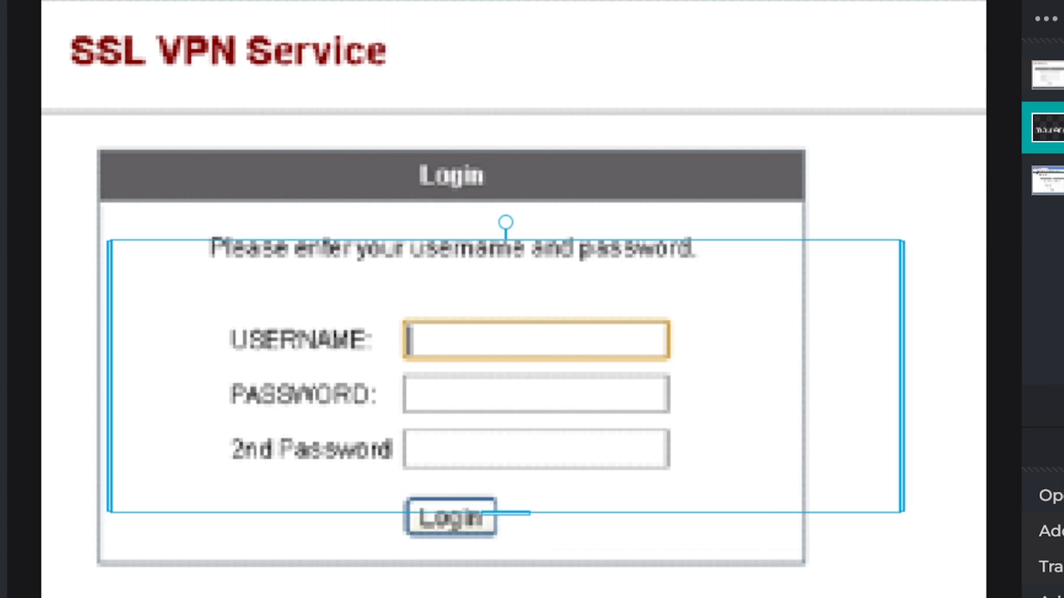
drag(1052, 128, 1052, 78)
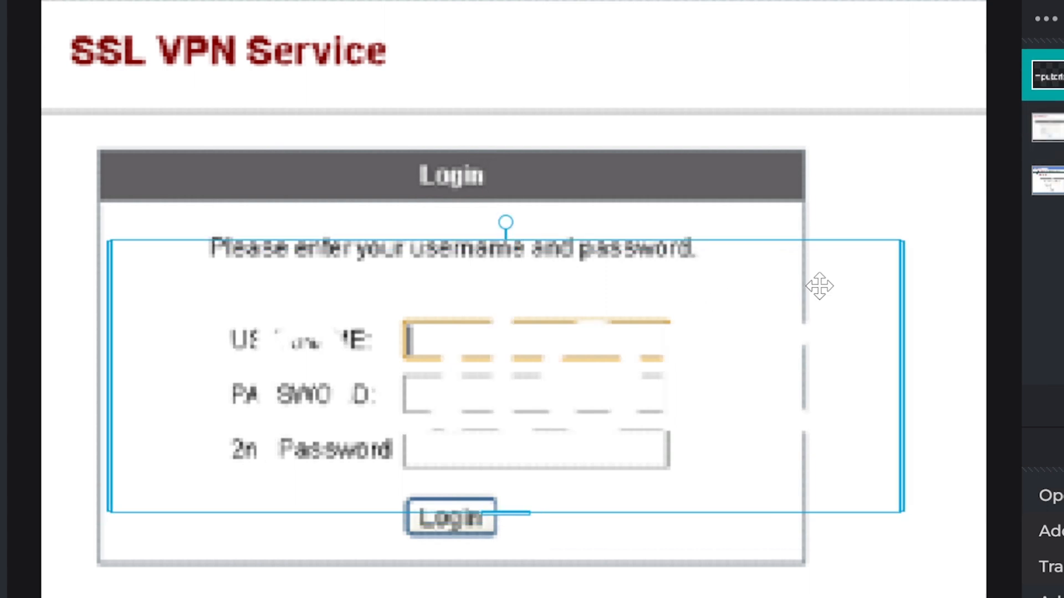
- Set the fill color of the "computerlogin" text to black, #000000
click(489, 1)
drag(615, 15, 681, 46)
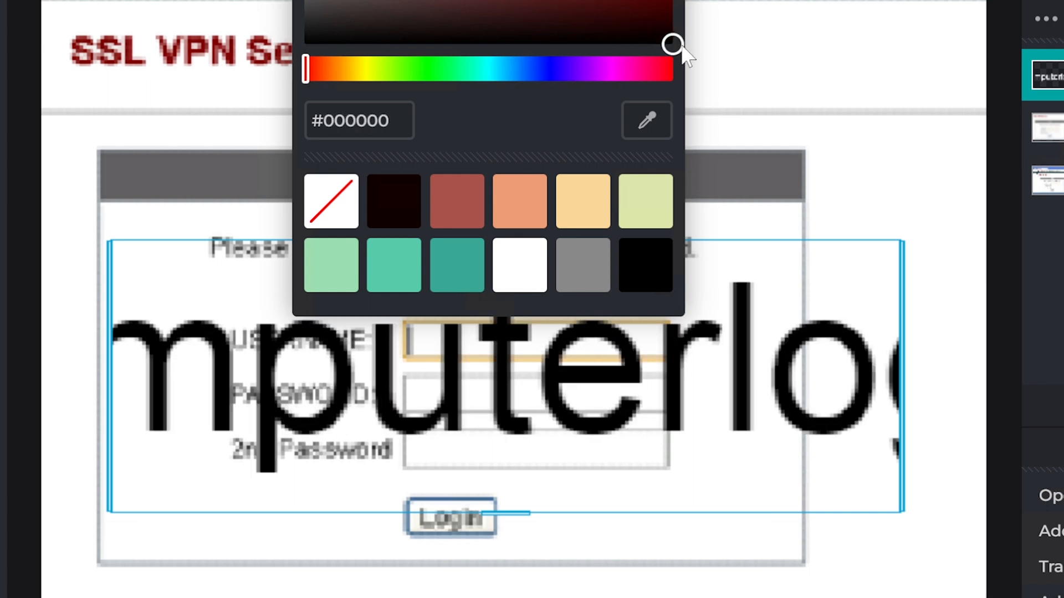
click(862, 283)
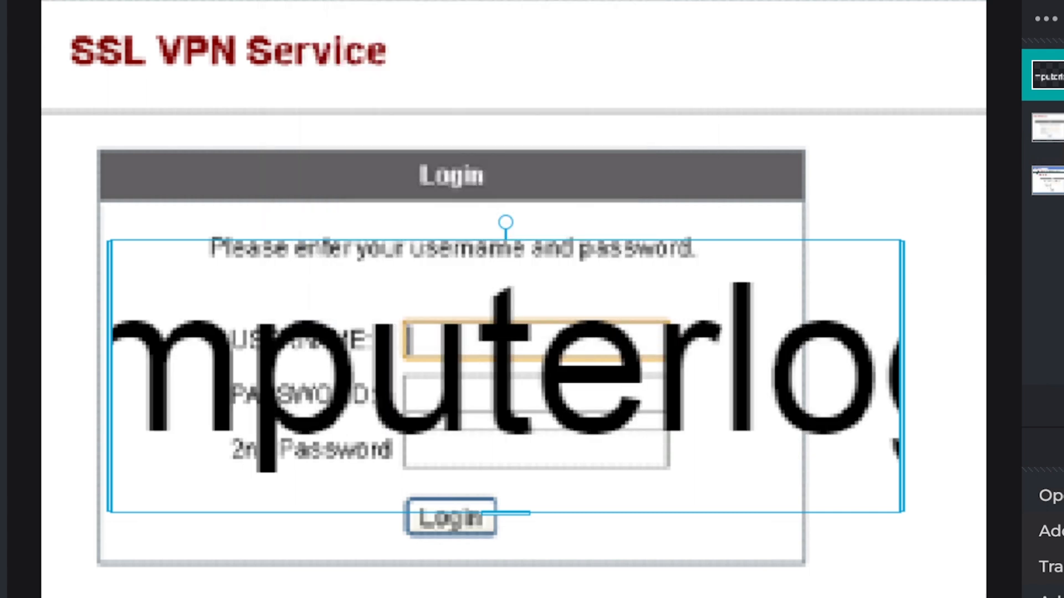
- Reduce the font size of the "computerlogin" text to fit the USERNAME field and place it over that field
drag(399, 1, 335, 1)
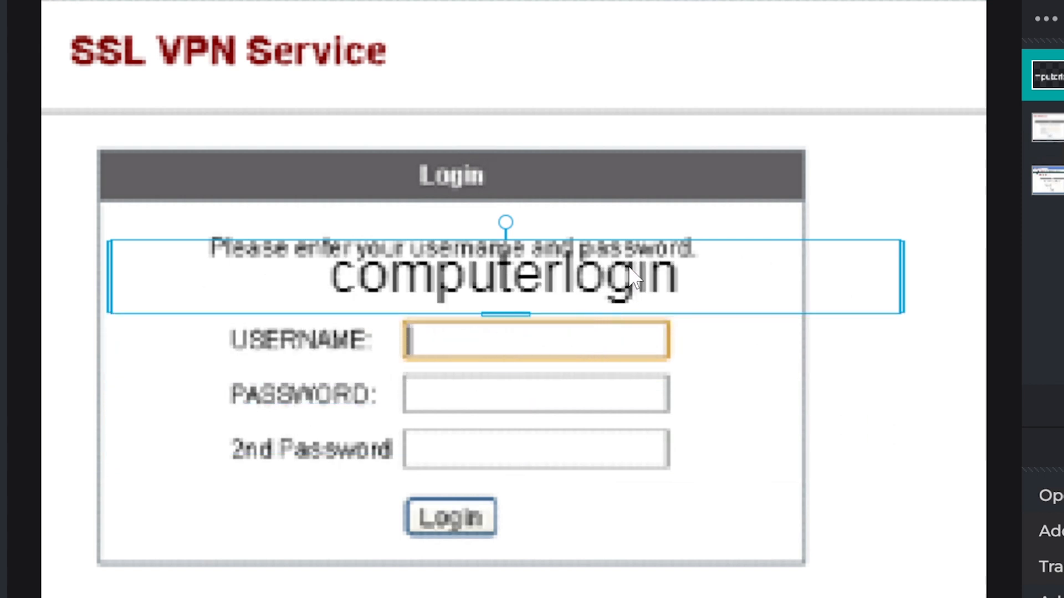
drag(625, 264, 673, 313)
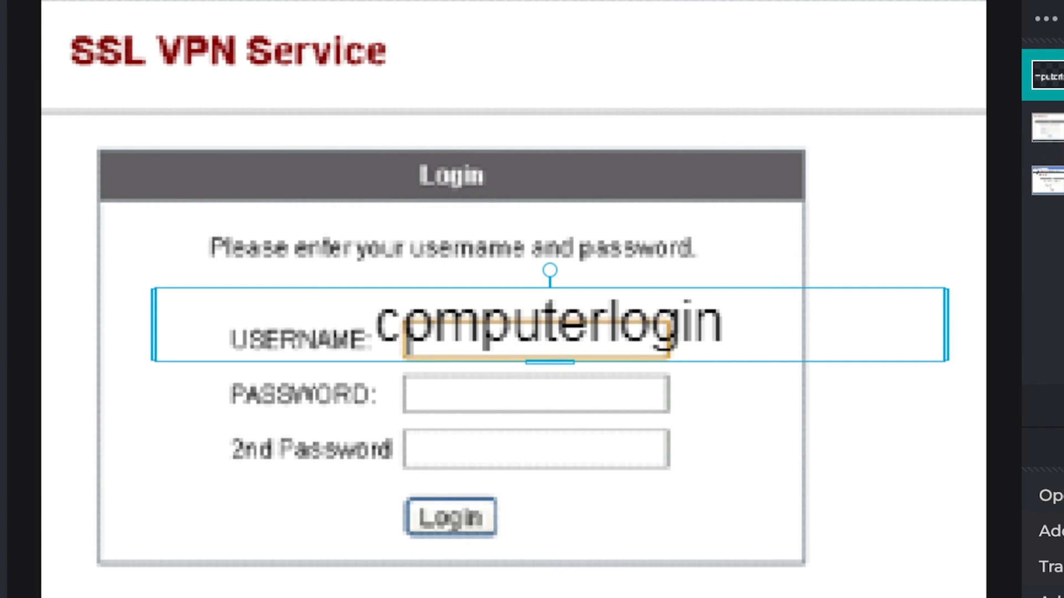
drag(335, 1, 319, 2)
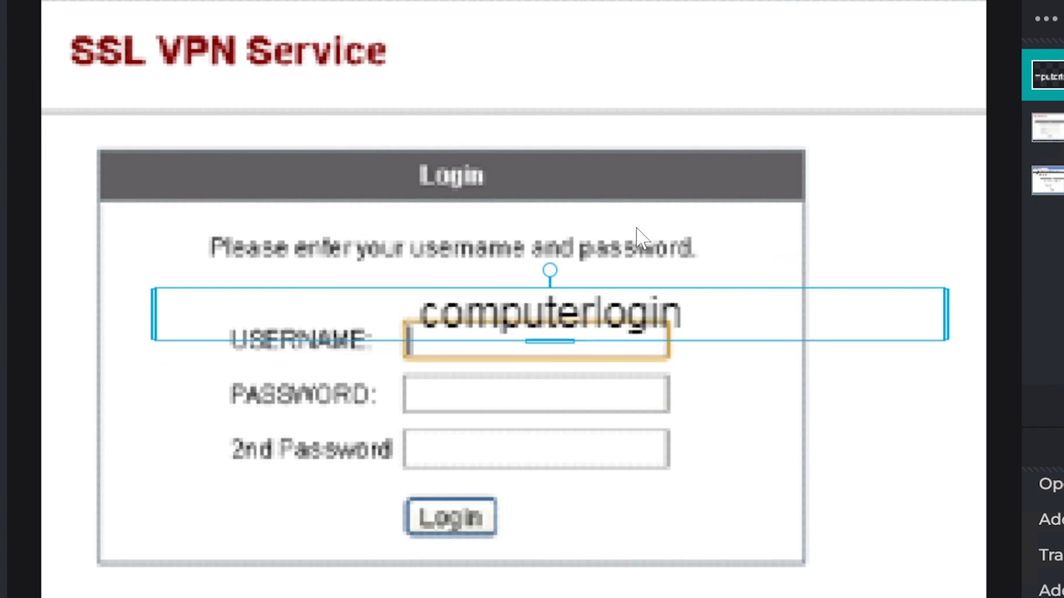
drag(715, 306, 710, 331)
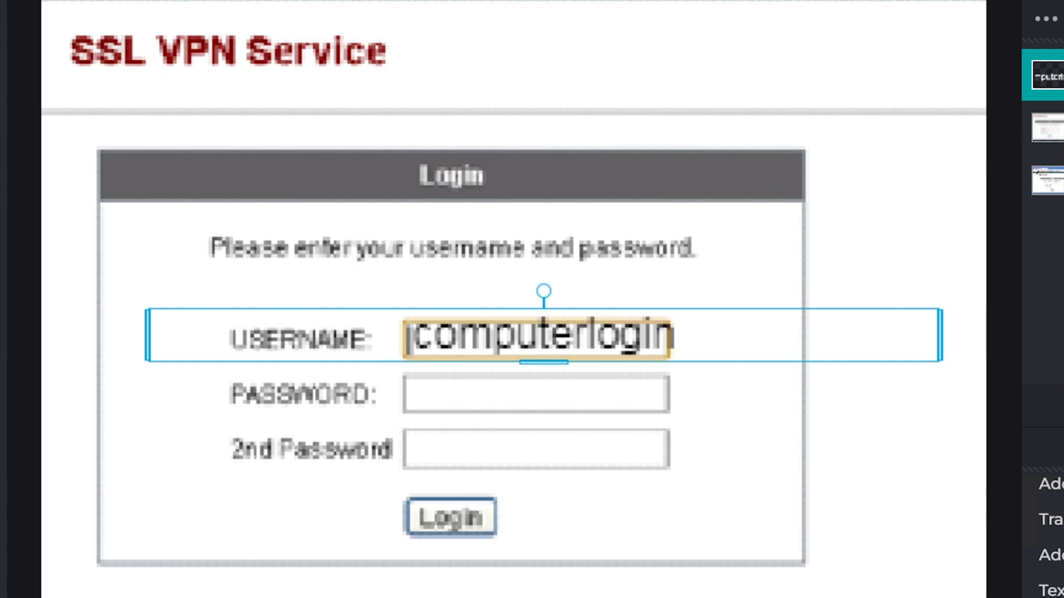
- Add a new text layer reading "SPIN (8 digits)" and place it over the PASSWORD field of the login form
click(412, 392)
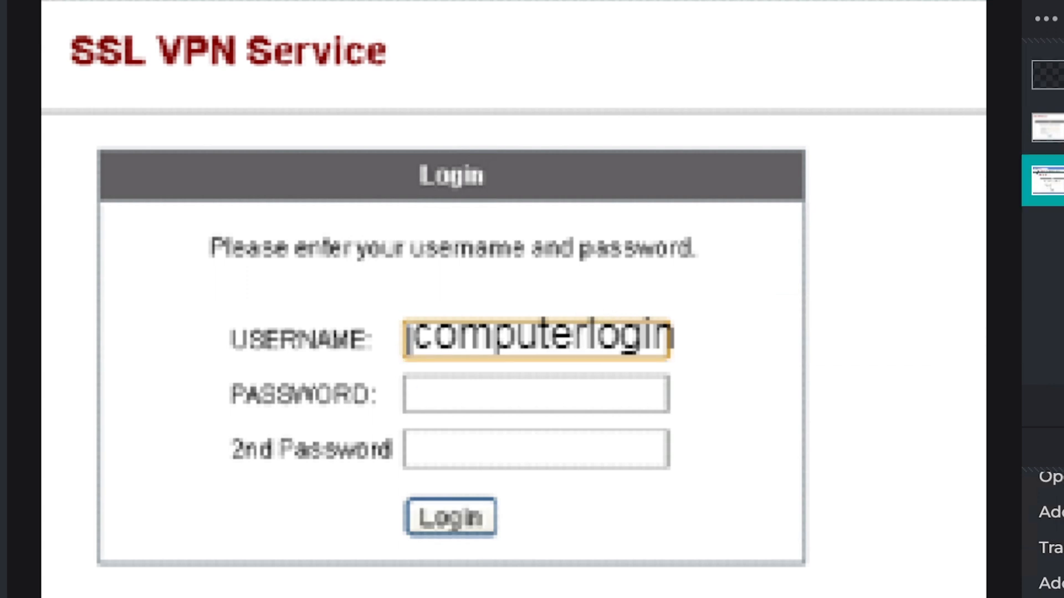
click(414, 393)
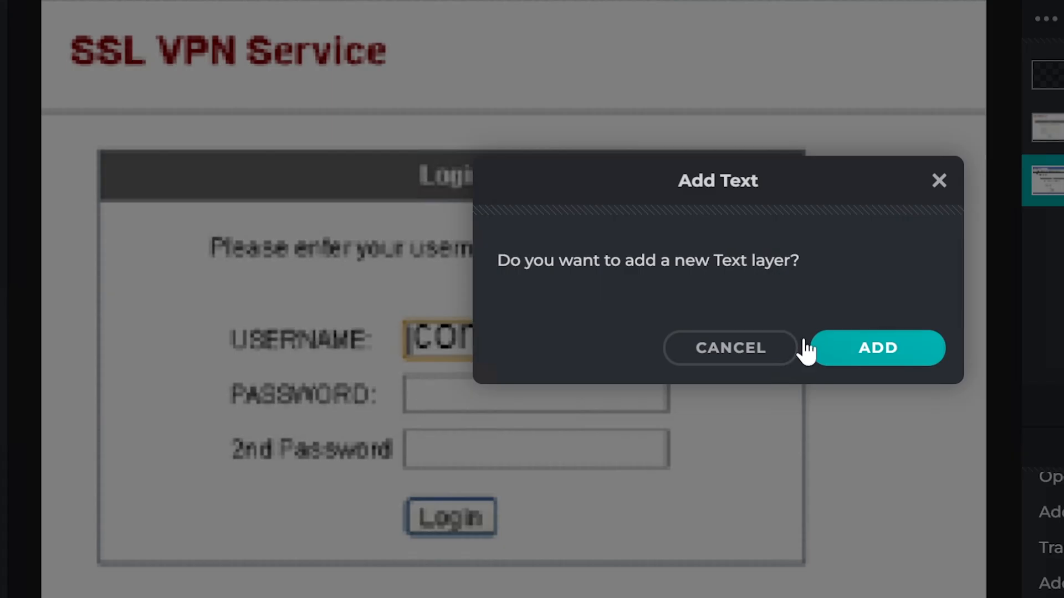
click(836, 349)
text(SPIN)
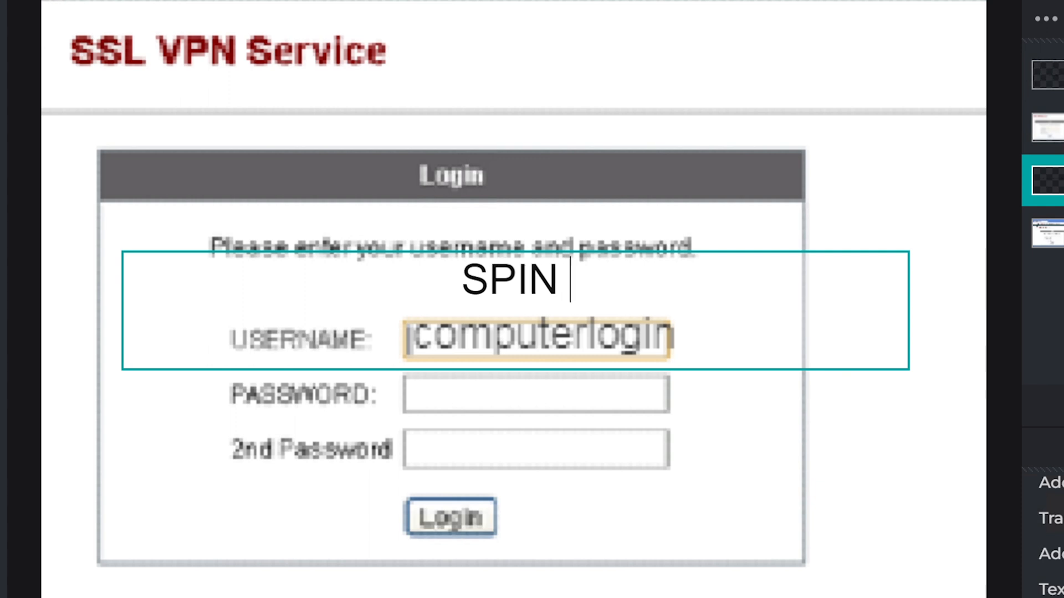
text((8 d)
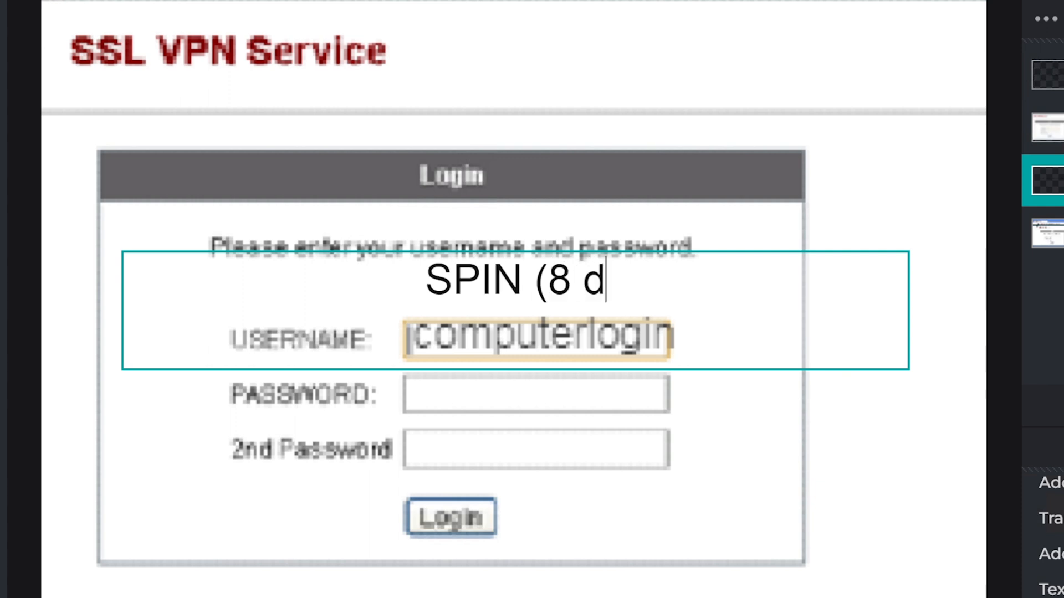
text(igits))
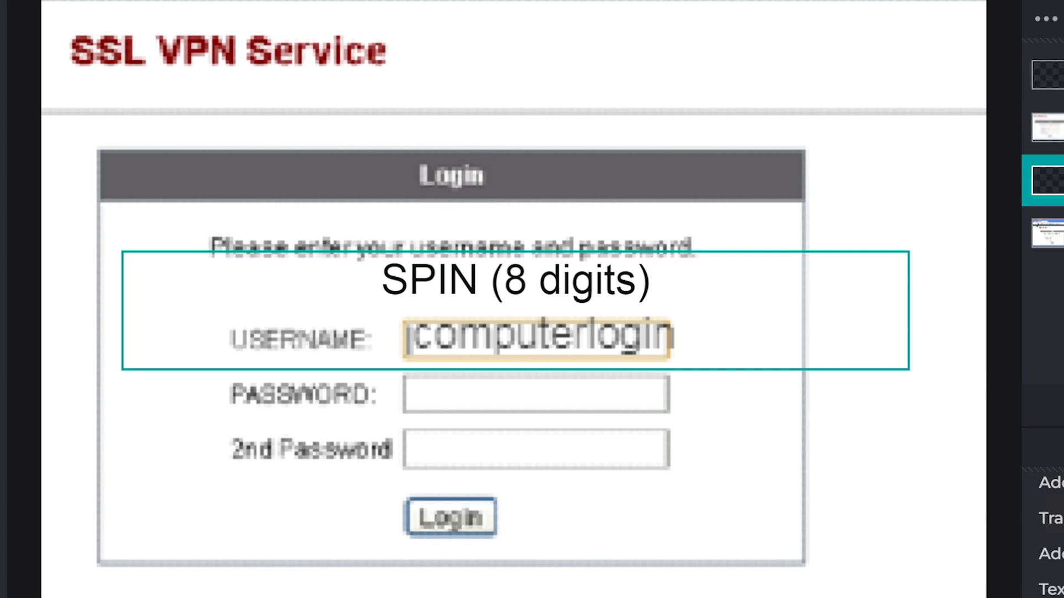
key(Escape)
drag(719, 254, 731, 374)
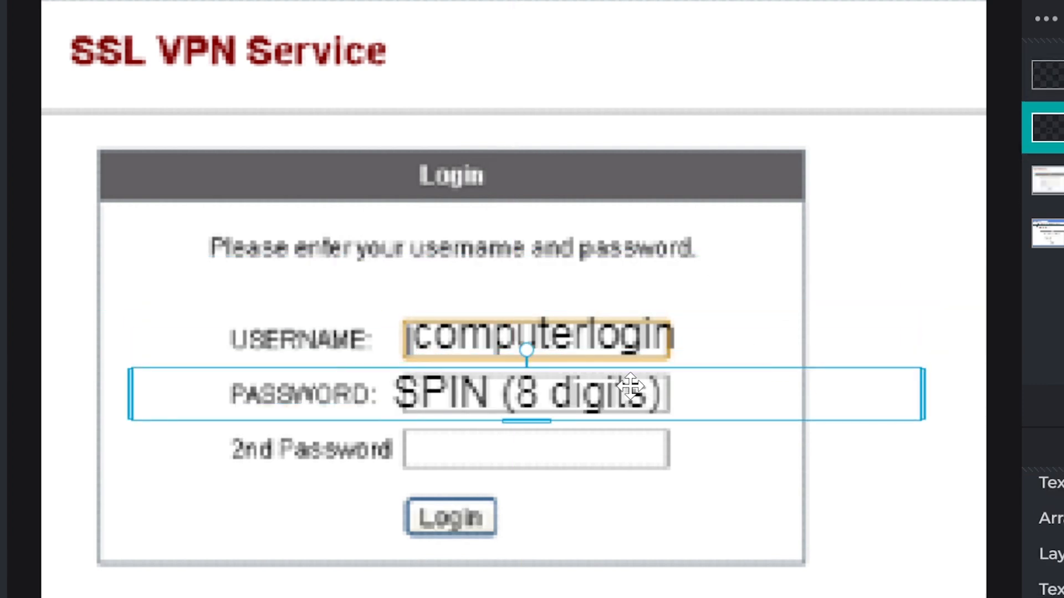
drag(688, 380, 701, 381)
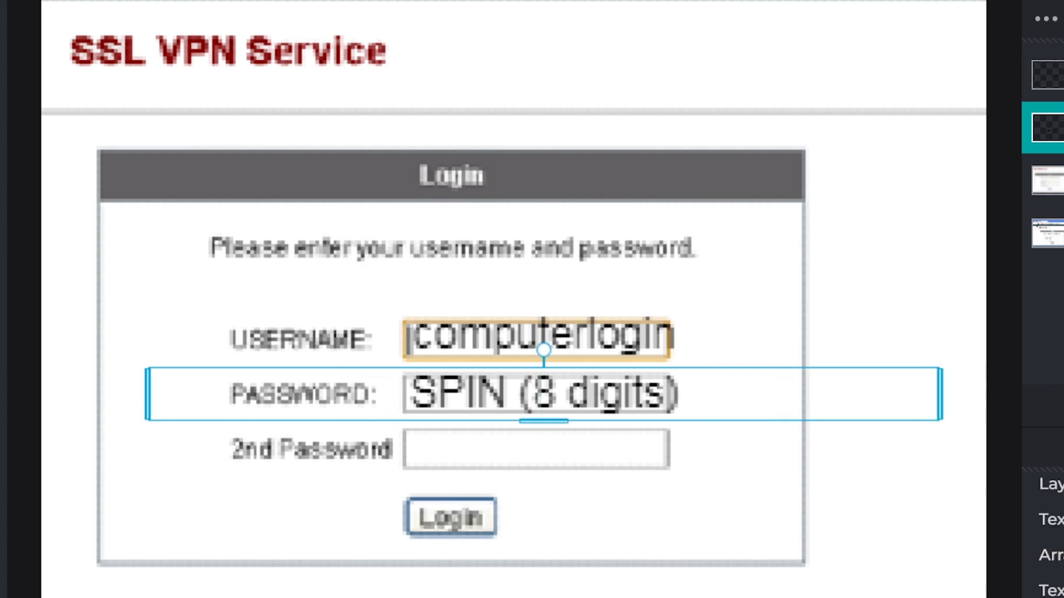
- Add another text layer reading "Randomly Generated Number" with "(DUO)" on a second line
click(1047, 233)
click(417, 447)
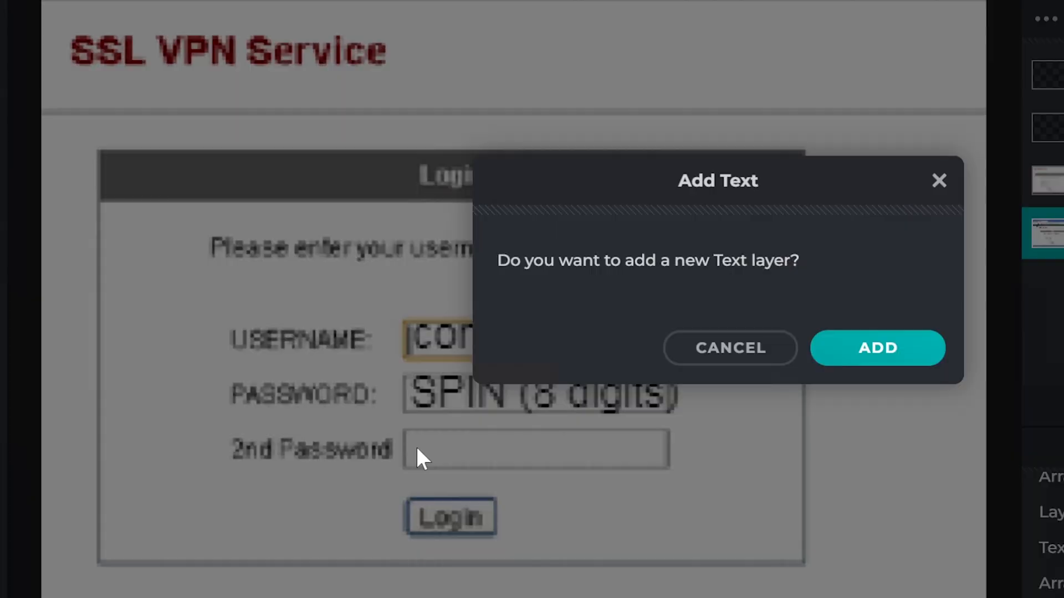
click(903, 357)
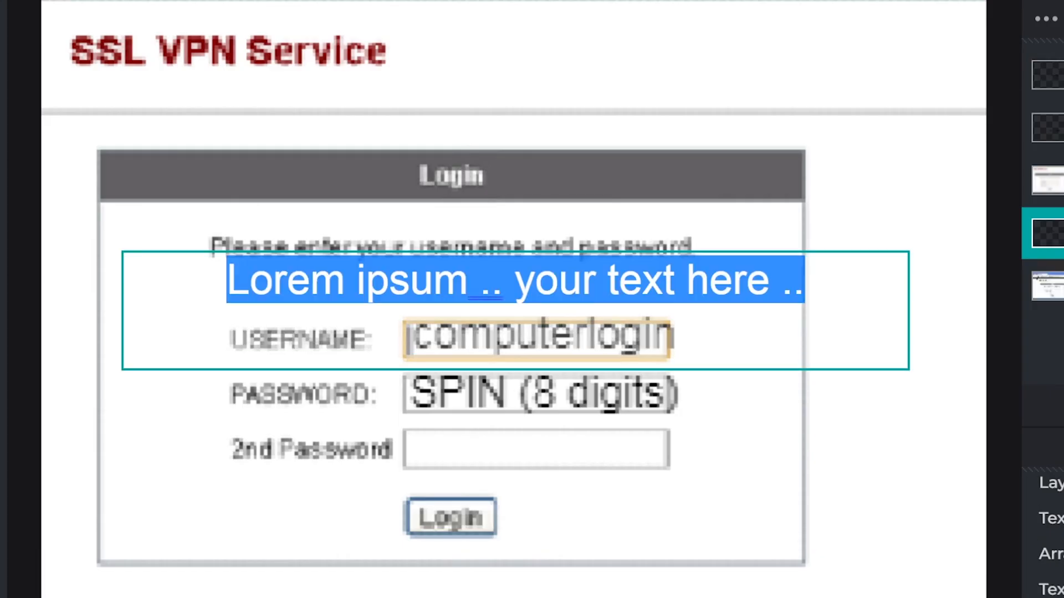
text(Rando)
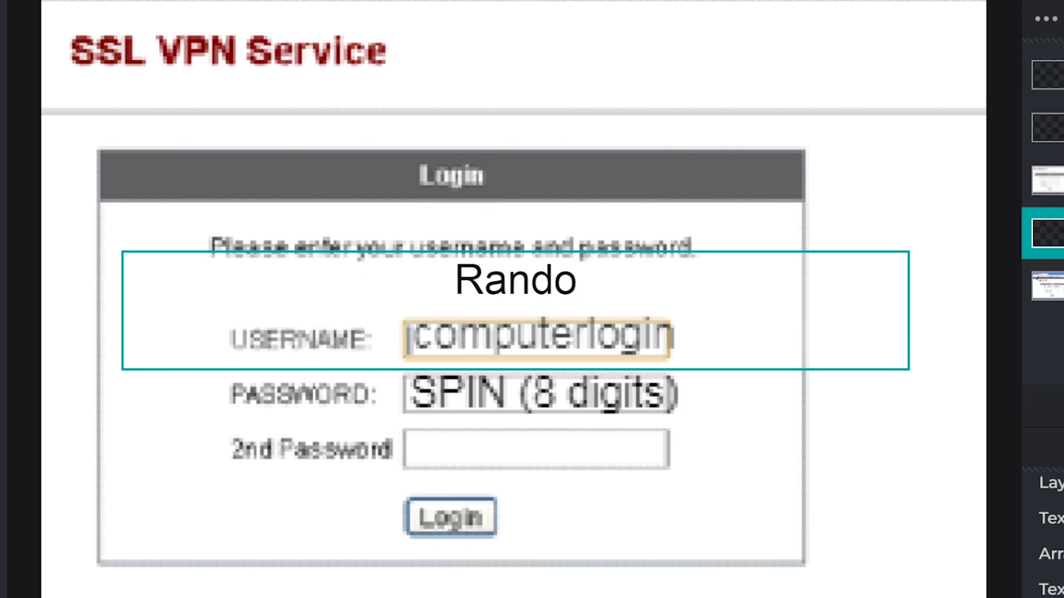
text(mly Generati)
key(BackSpace)
text(ed Number ()
key(BackSpace)
key(BackSpace)
key(Return)
text(()
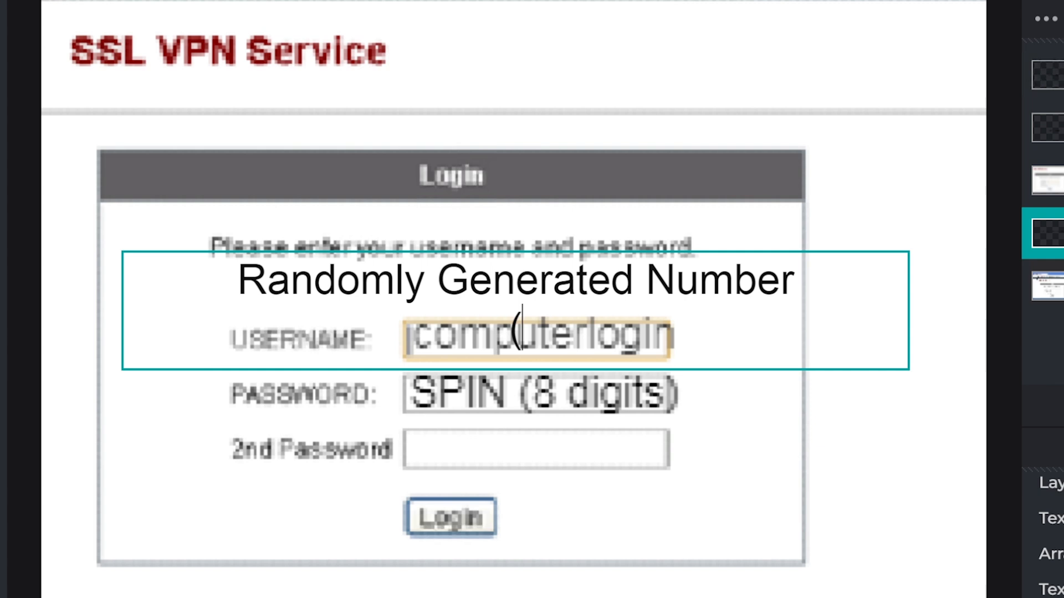
text(DUO))
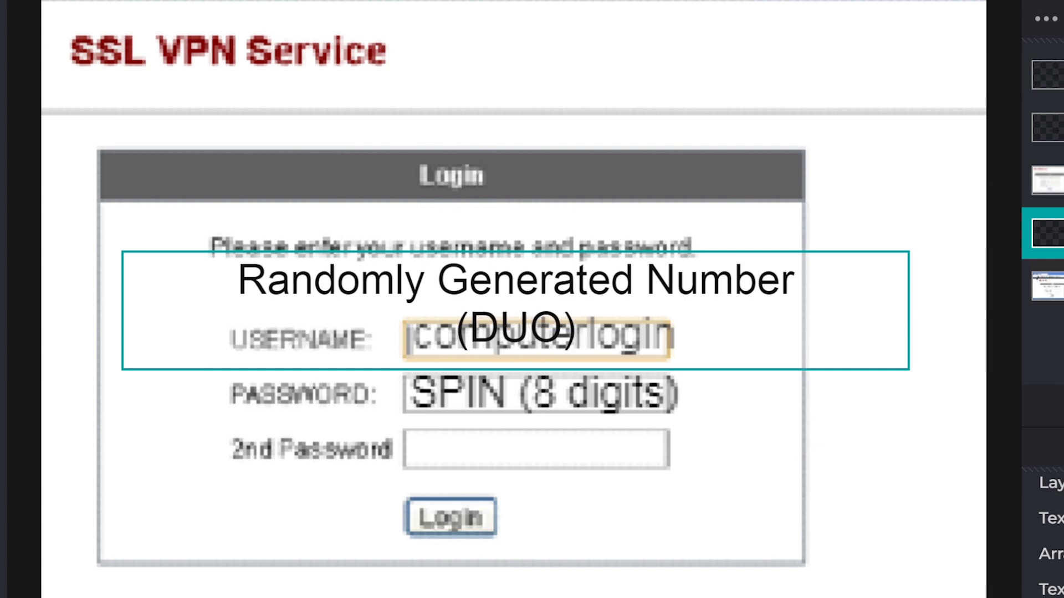
key(Escape)
- Nudge the "computerlogin" text slightly upward and move the "Randomly Generated Number (DUO)" layer above the login image layer
drag(757, 333, 763, 329)
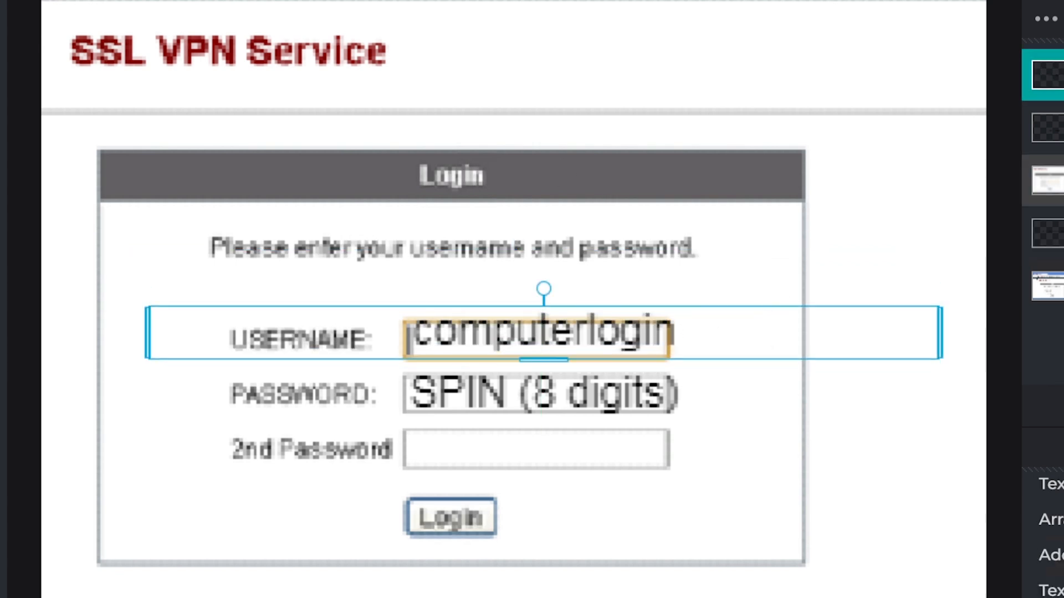
drag(1053, 75, 1052, 127)
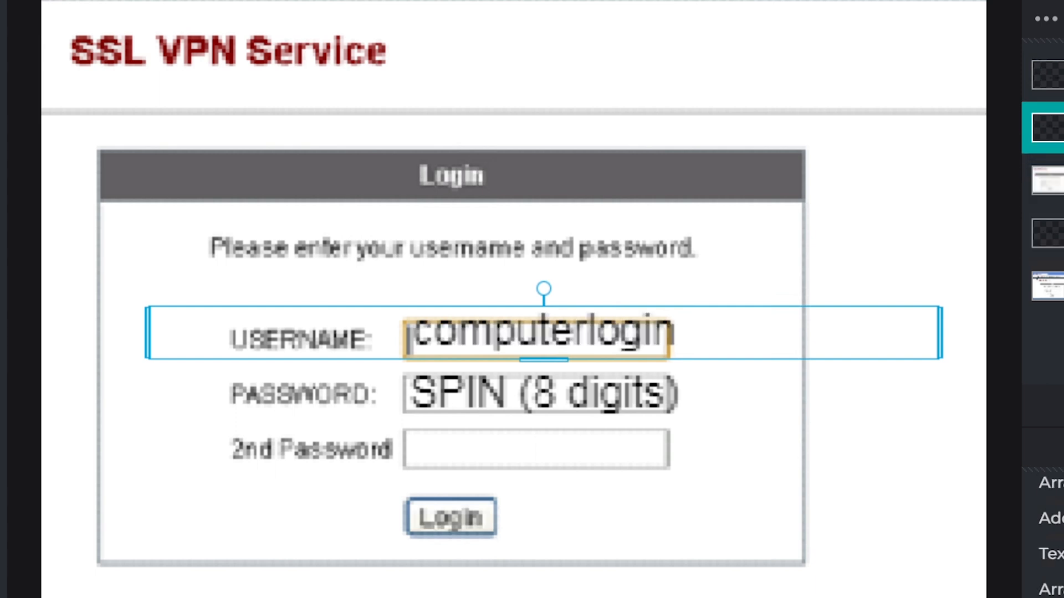
drag(1053, 181, 1053, 165)
drag(1053, 233, 1053, 158)
- Shrink the "Randomly Generated Number (DUO)" text and place it over the 2nd Password field
drag(804, 273, 820, 417)
drag(809, 377, 809, 377)
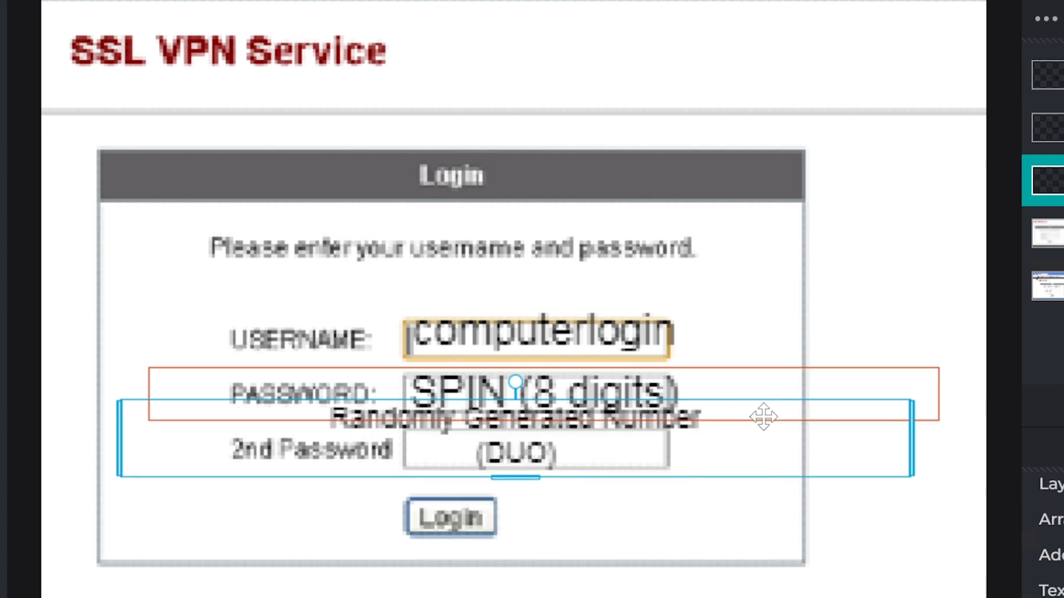
drag(759, 441, 807, 475)
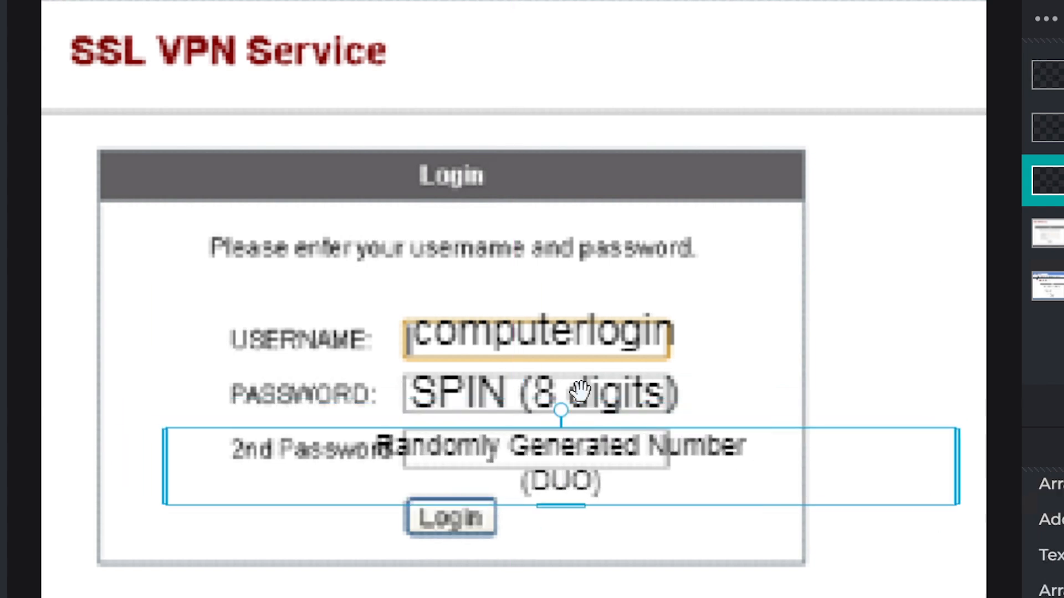
- Check each layer in turn and hide the SSL VPN login image layer above the Background
click(731, 590)
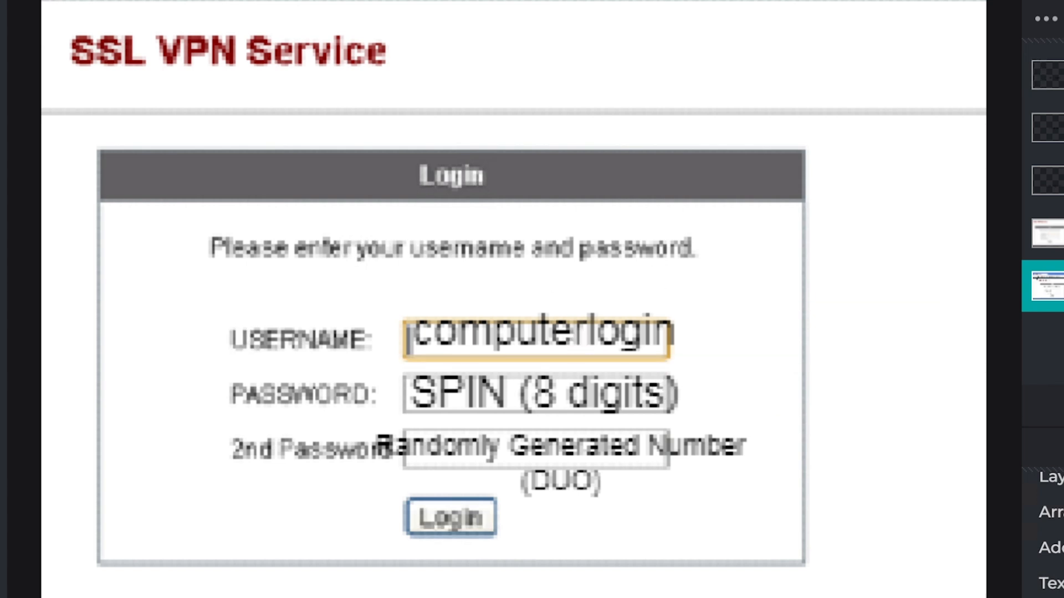
click(1048, 233)
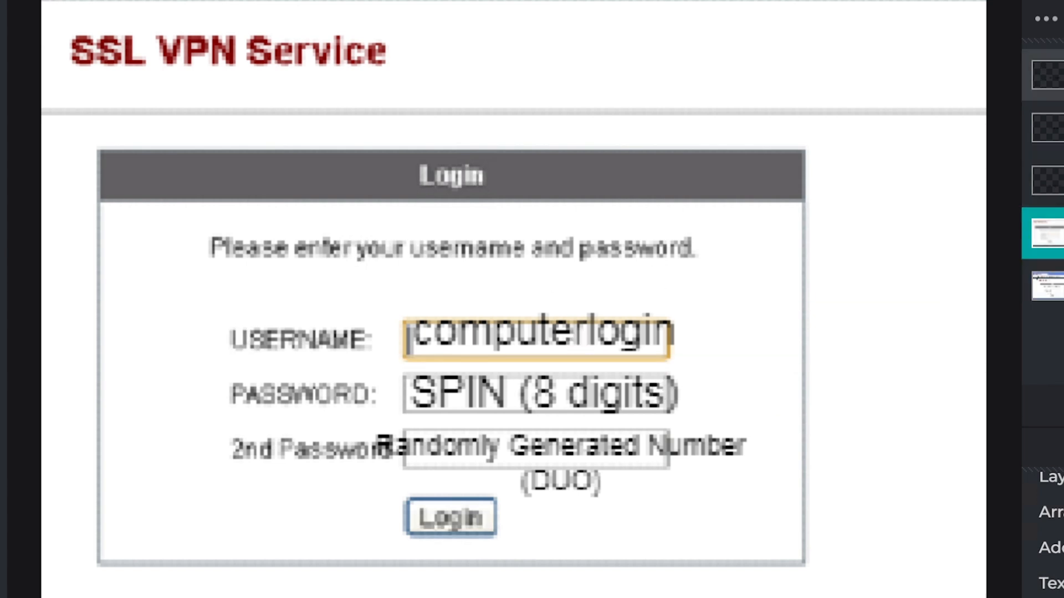
click(1047, 75)
click(1047, 128)
click(1047, 180)
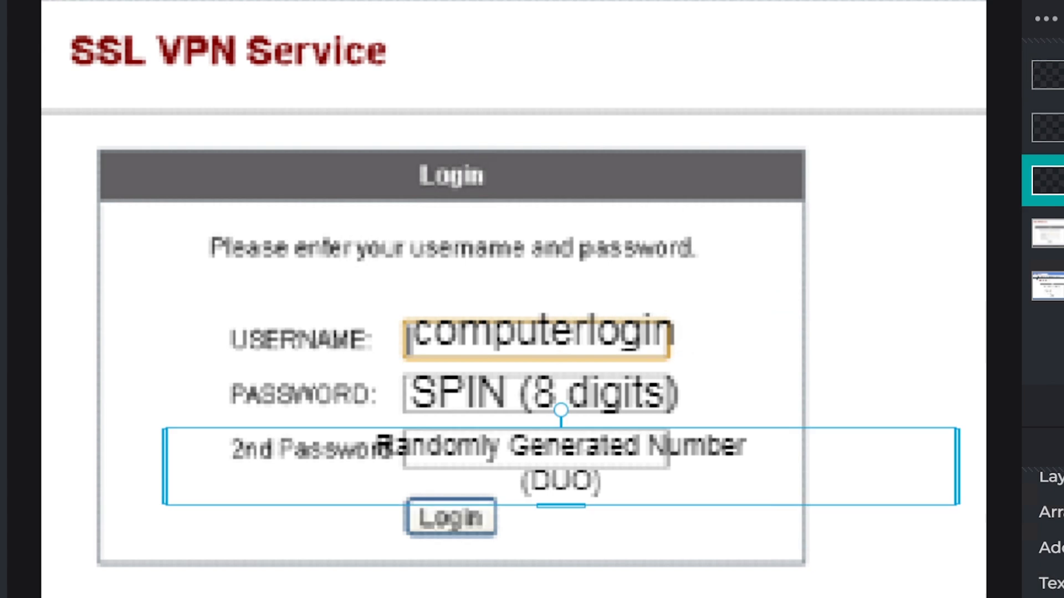
click(1047, 234)
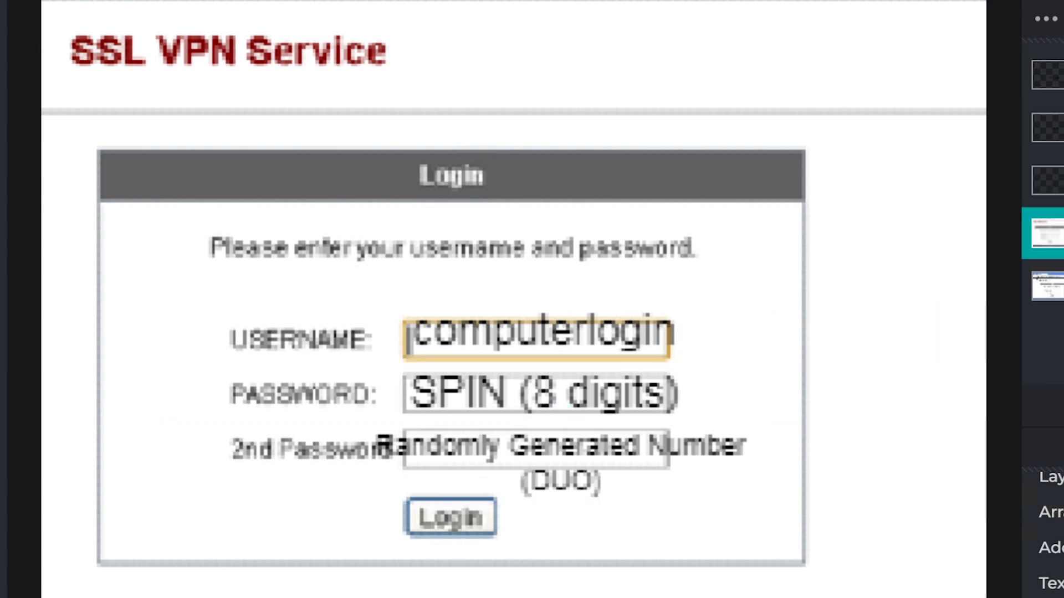
click(1061, 233)
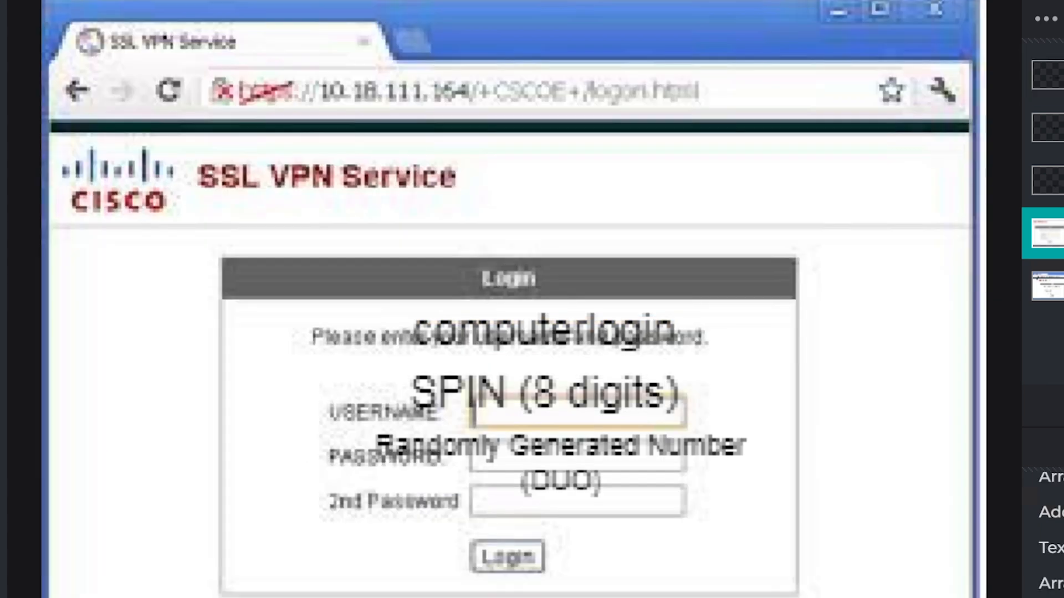
- Switch to the support ticket and start a reply to the customer with "Hello"
click(656, 318)
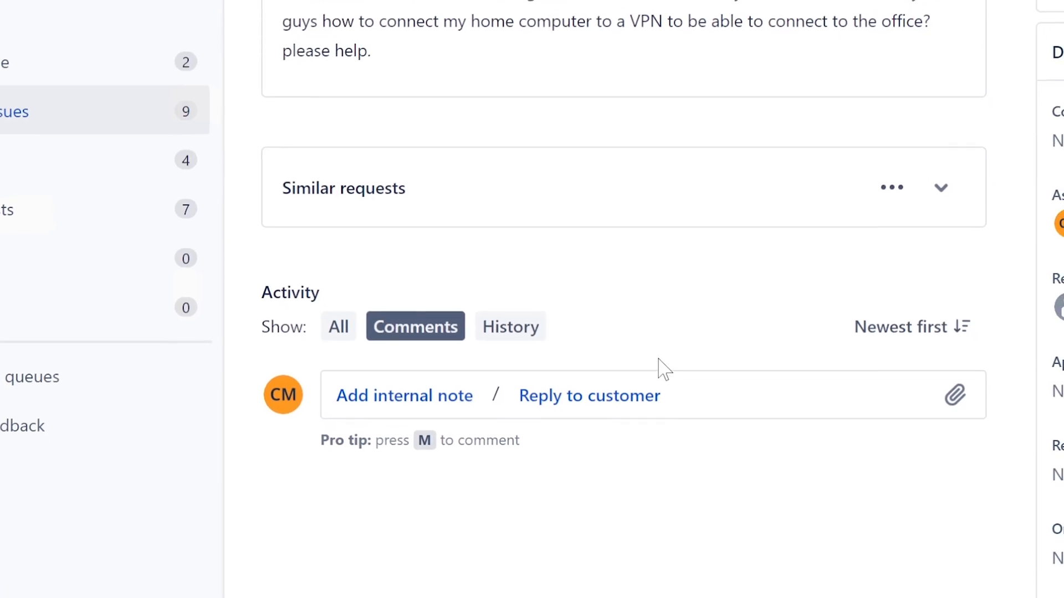
click(627, 391)
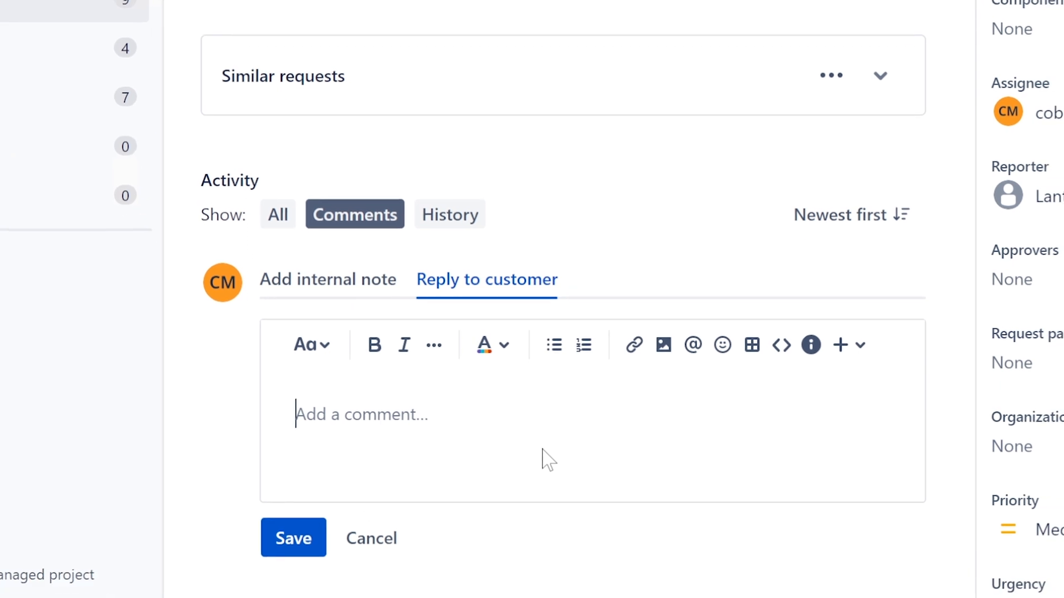
text(Hello)
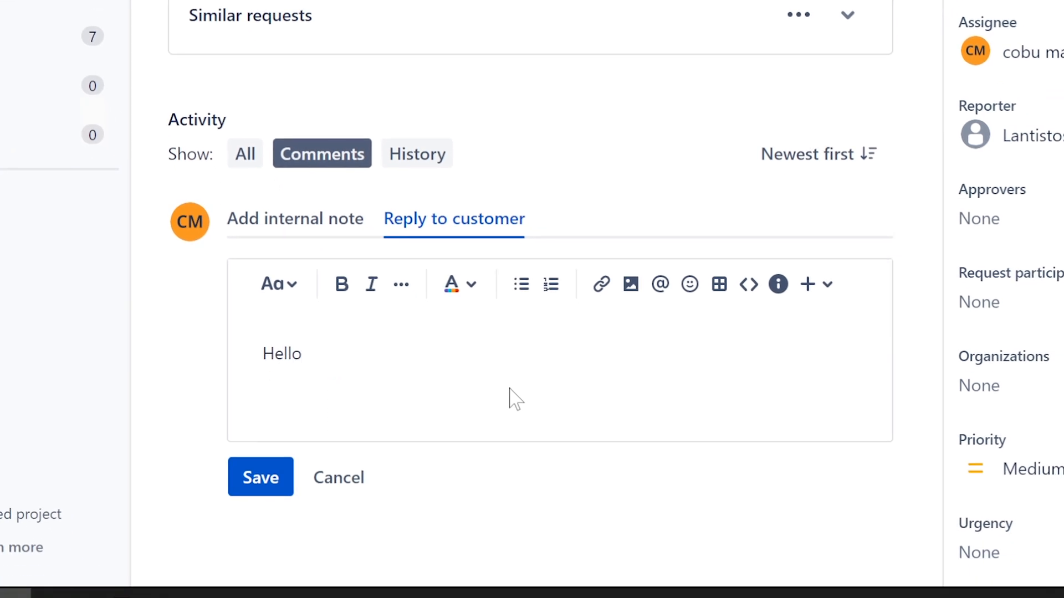
text(, this is Eriv)
text(n)
text(in)
- Continue the greeting by introducing yourself by first name as being with PC support
key(BackSpace)
key(BackSpace)
key(BackSpace)
key(BackSpace)
key(BackSpace)
text(vin with Pc)
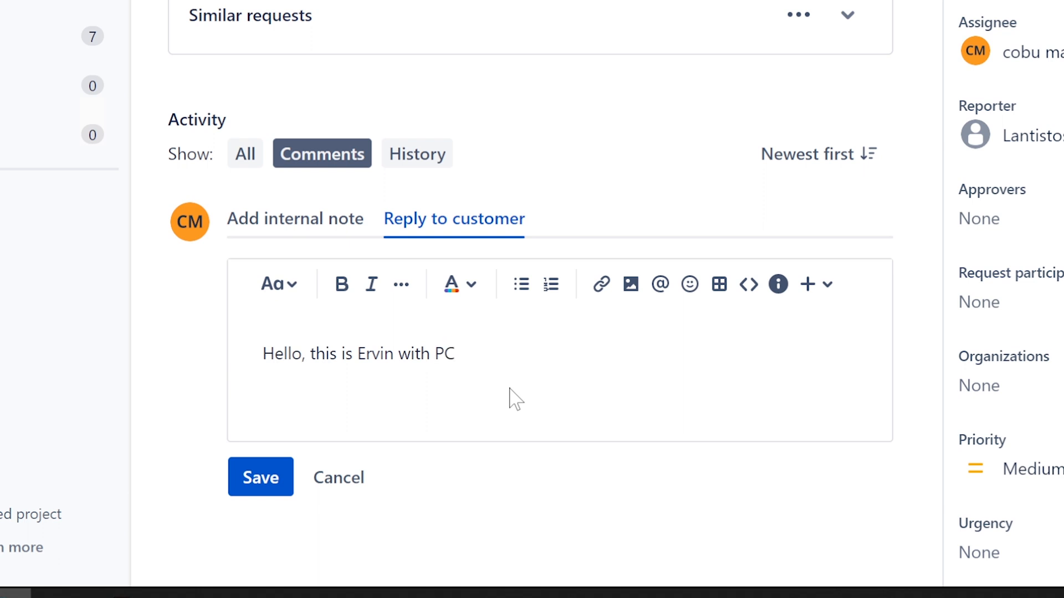
text(with)
key(BackSpace)
key(BackSpace)
key(BackSpace)
key(BackSpace)
text(support. I hav)
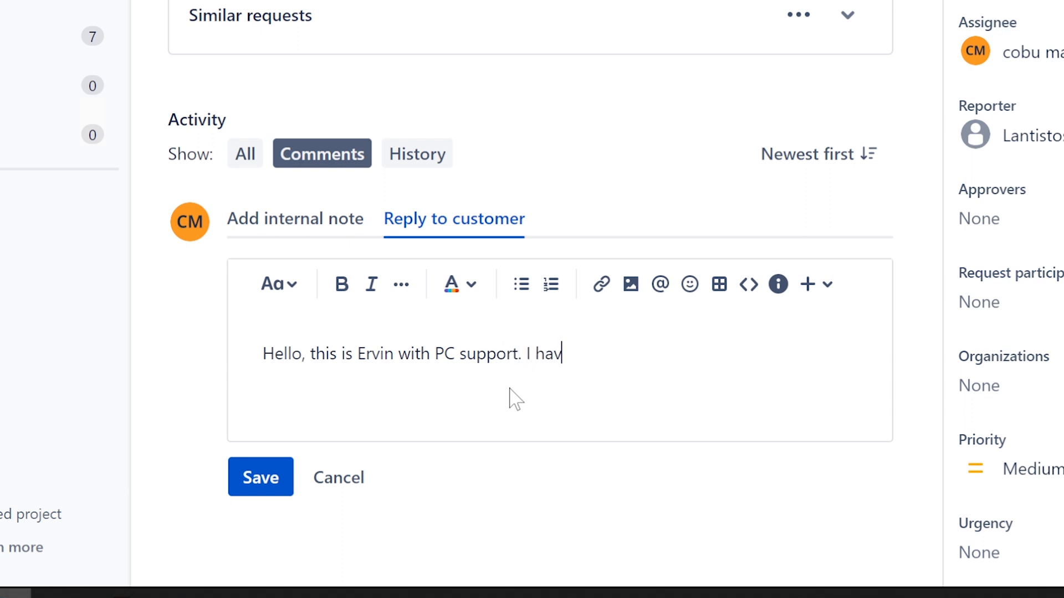
text(e yout ticket about)
- Complete the opening line of the reply with "support. I have your ticket about VPN setup."
text(VPN setup)
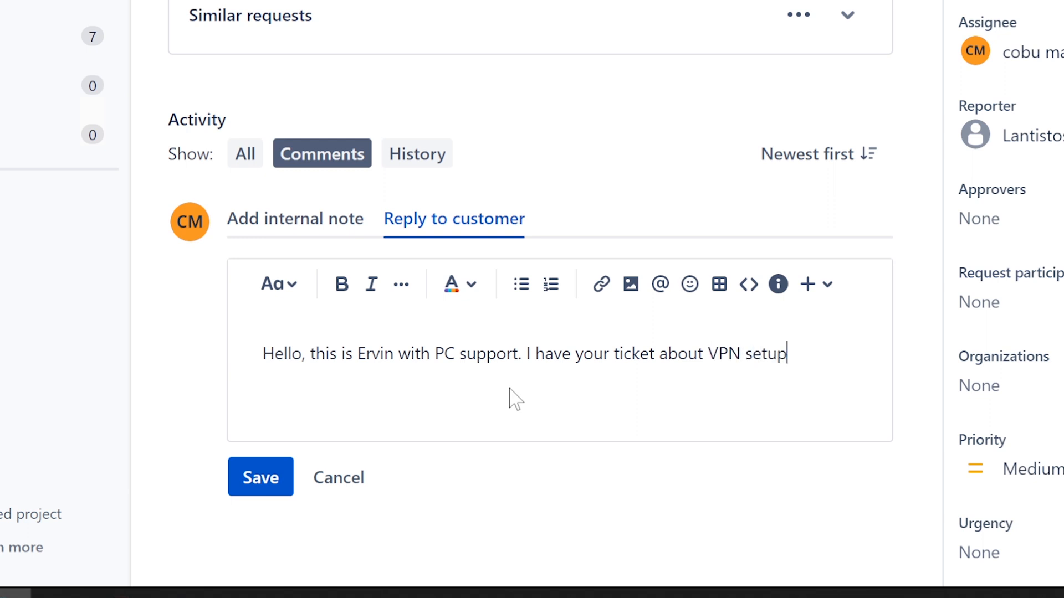
text(.)
key(Return)
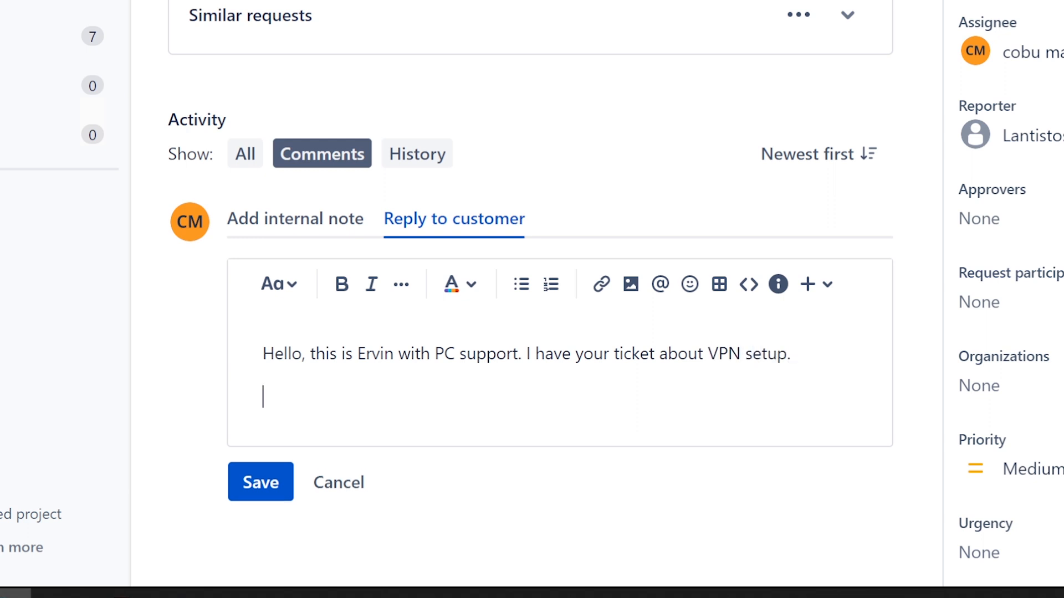
- Add the line "Follow these steps." below the greeting and begin a new line
text(Follow th)
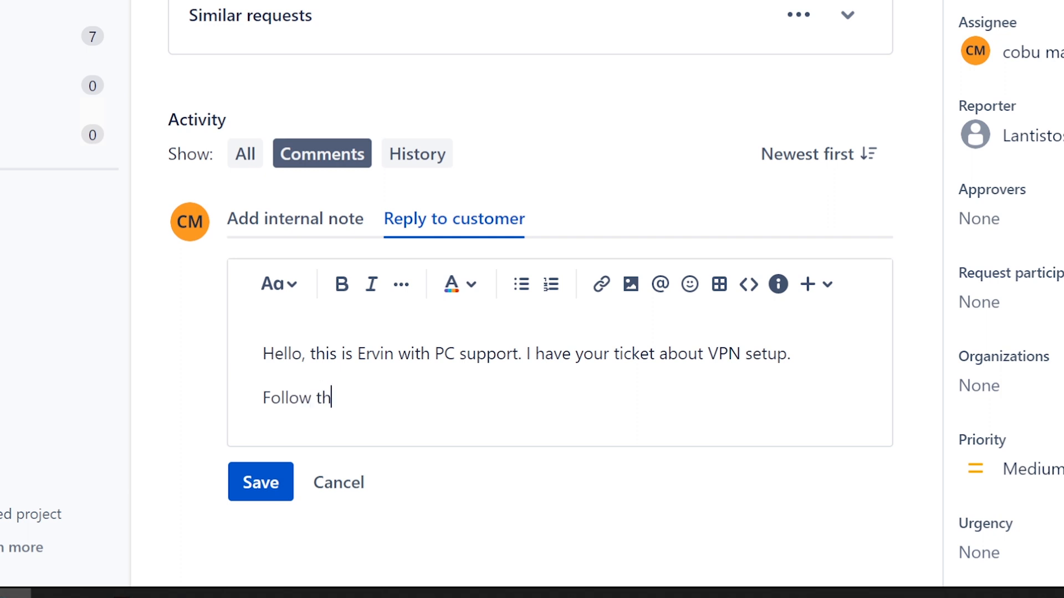
text(ese steps.)
key(Return)
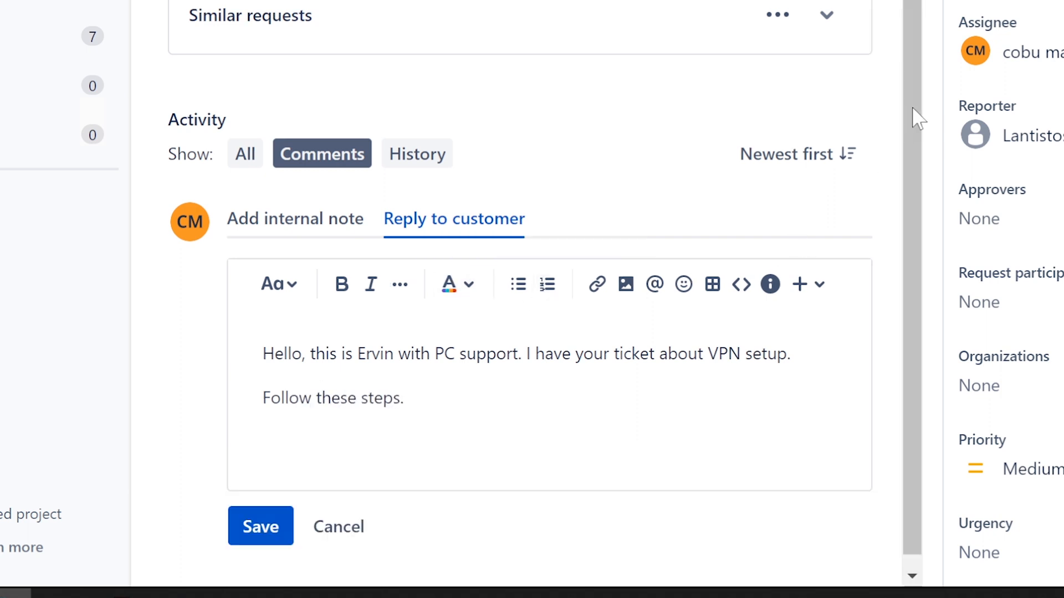
- Start a numbered list below the introduction with the first item "Install VPN software."
drag(910, 103, 906, 244)
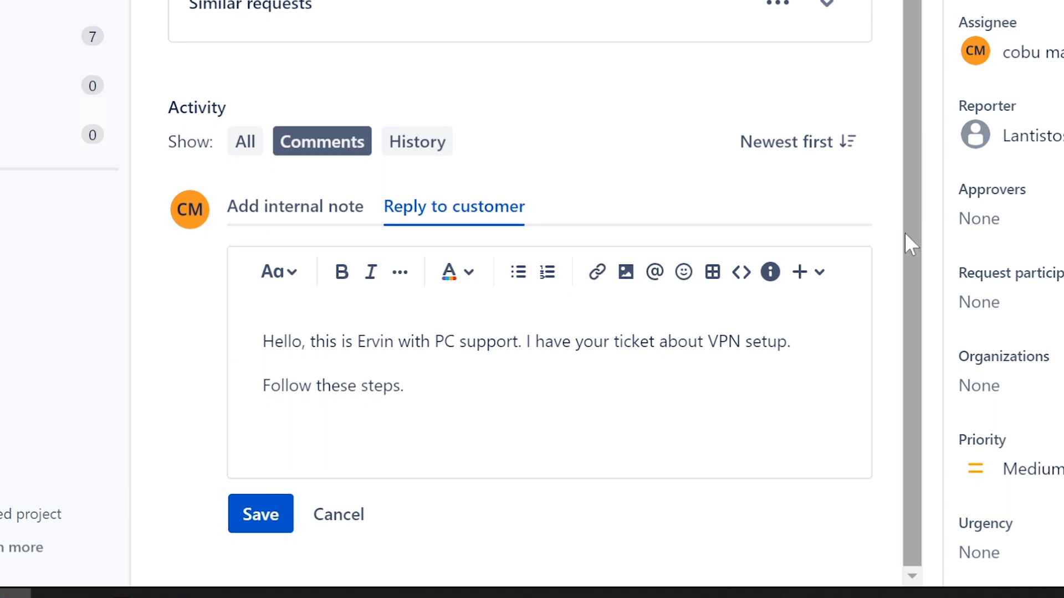
key(period)
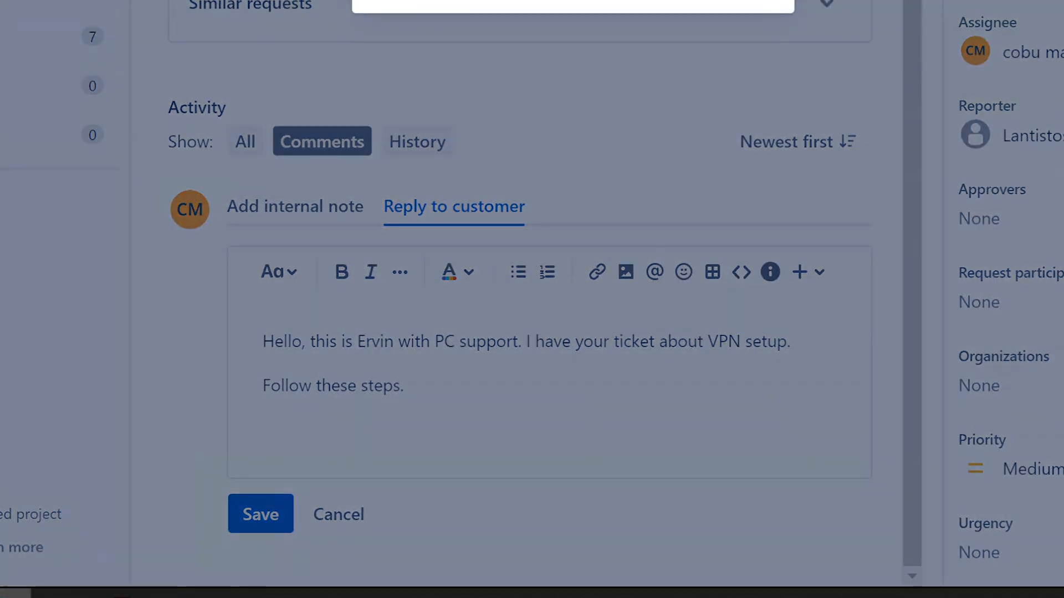
click(516, 416)
text(1. )
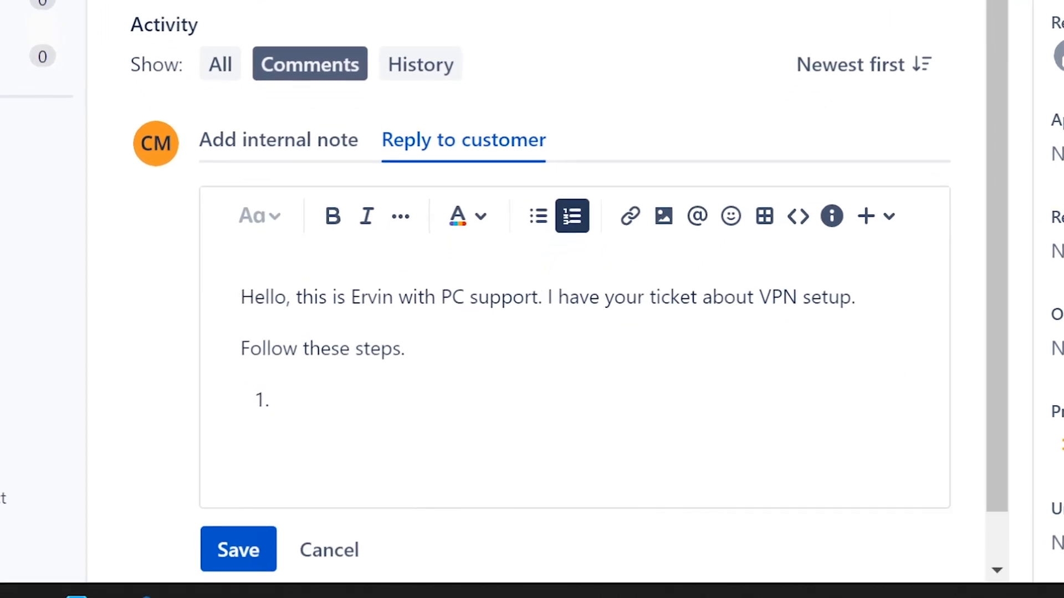
text(INstall)
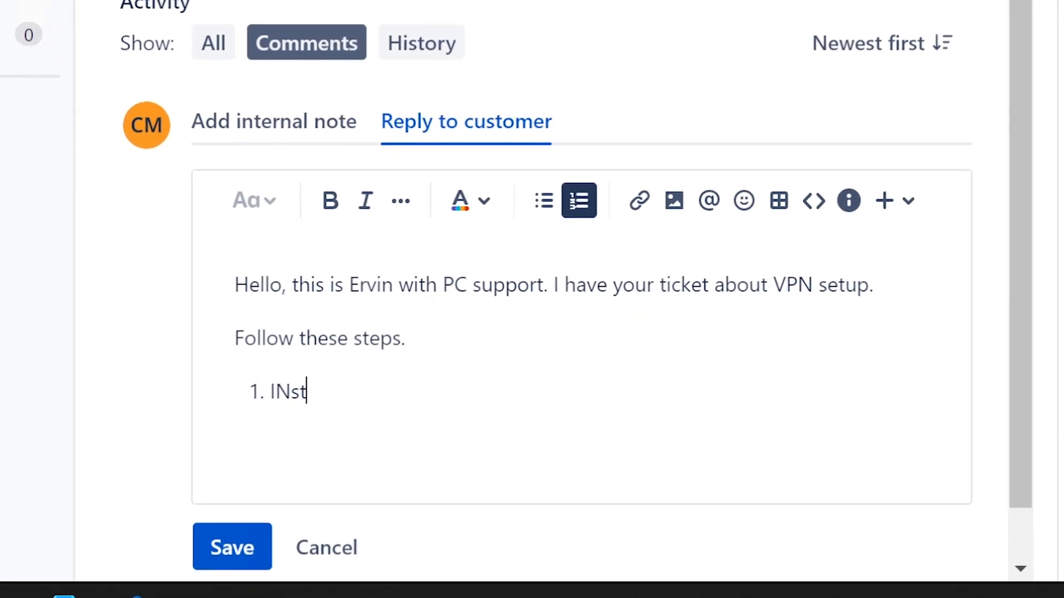
key(BackSpace)
key(BackSpace)
key(BackSpace)
key(BackSpace)
key(BackSpace)
key(BackSpace)
text(nstall VPN software.)
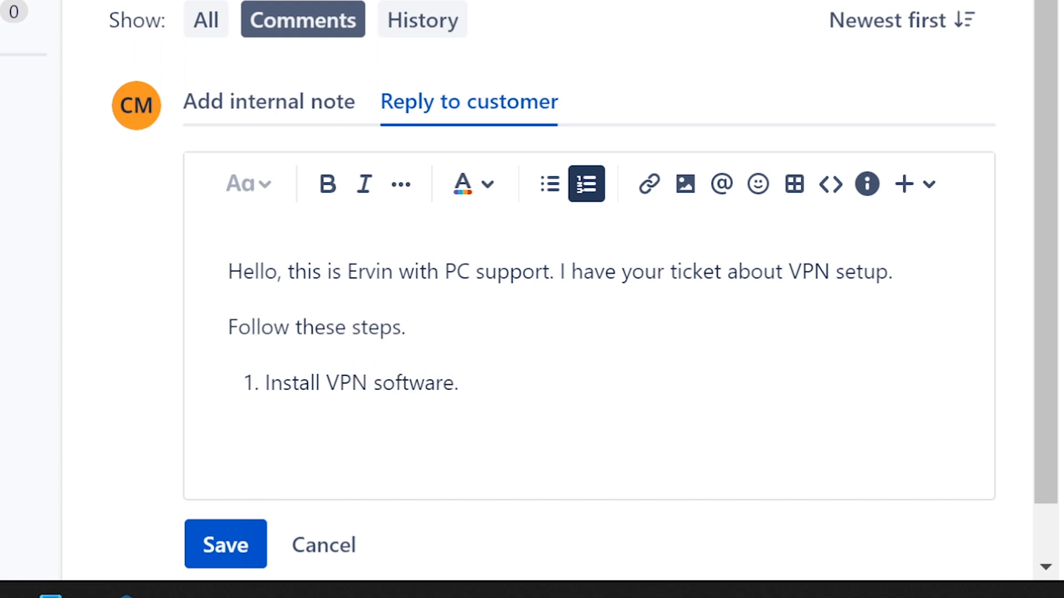
- Add a second list item beginning with "Acquire login", correcting the spelling of the first word
key(Return)
text(ACqui)
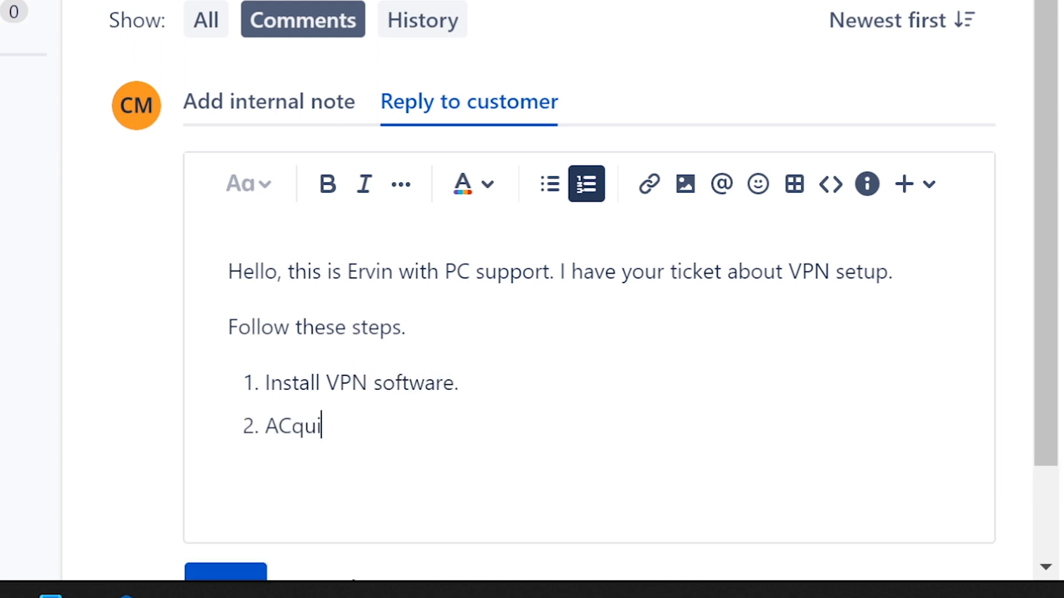
key(BackSpace)
key(BackSpace)
key(BackSpace)
text(quire login)
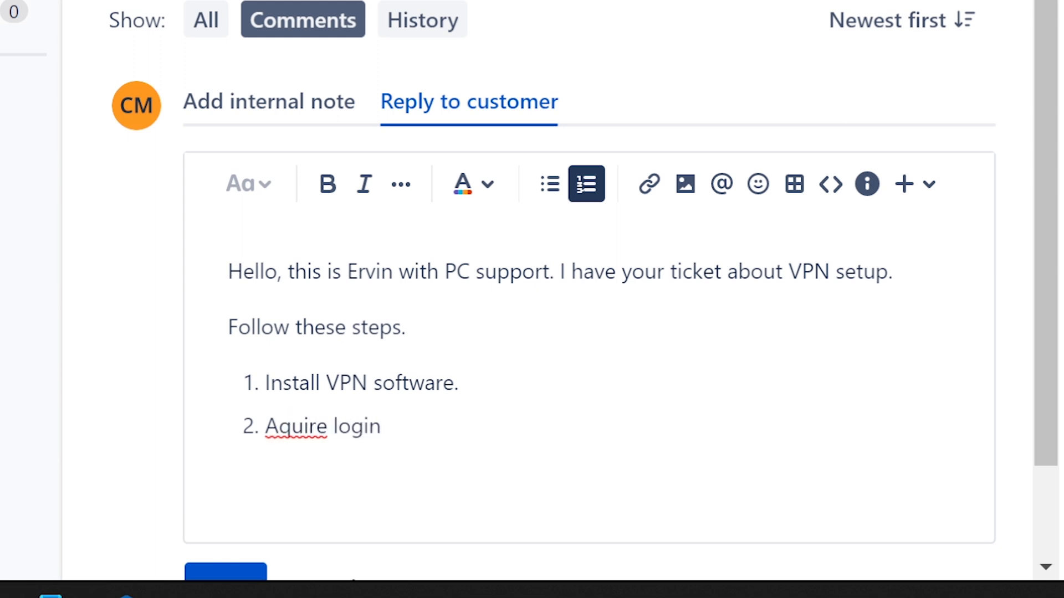
key(Left)
key(Left)
key(Left)
key(Left)
key(Left)
key(Left)
key(Left)
key(Left)
key(Left)
key(Left)
key(Left)
key(Left)
text(c)
key(Right)
key(Right)
key(Right)
key(Right)
key(Right)
key(Right)
key(Right)
key(Right)
key(Right)
key(Right)
key(Right)
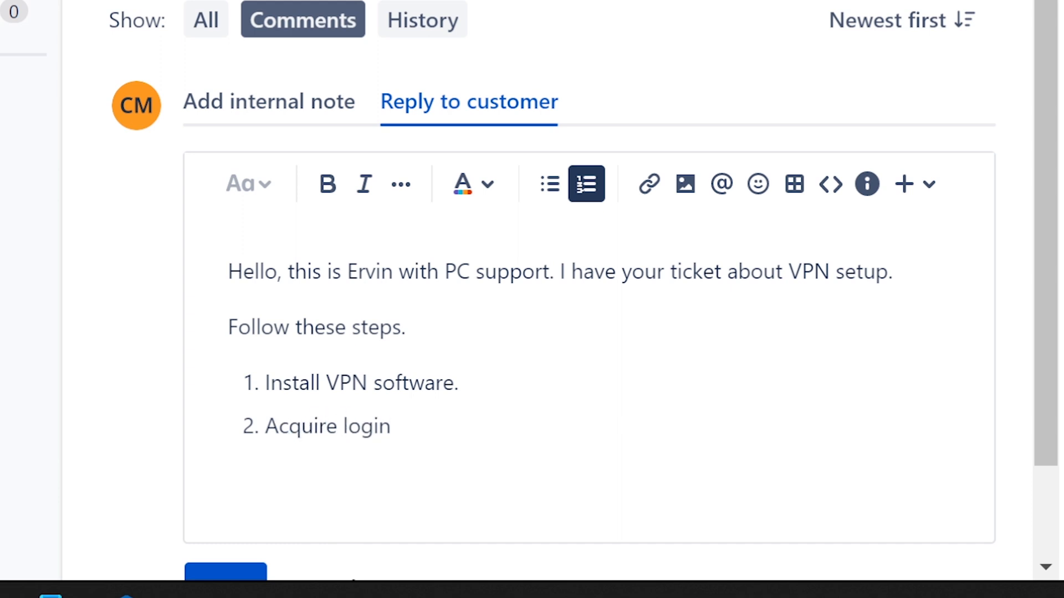
- Finish the second list item with the correctly spelled word "credentials." and add a third item
text(creedent)
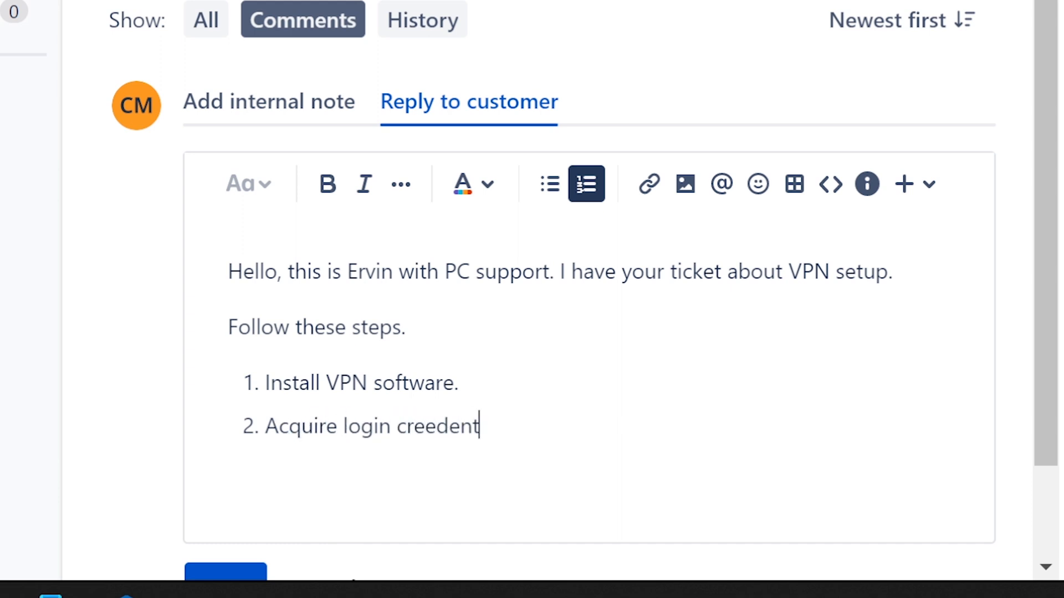
text(ials.)
key(Return)
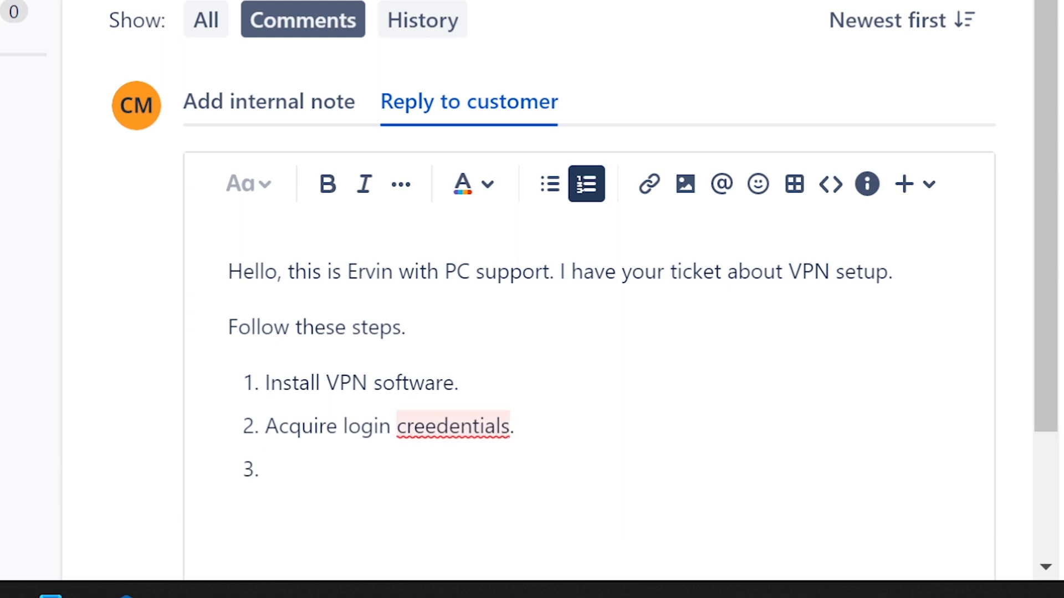
click(437, 426)
key(BackSpace)
- Begin the third list item with "Use your login name"
click(271, 469)
key(BackSpace)
text(User)
key(BackSpace)
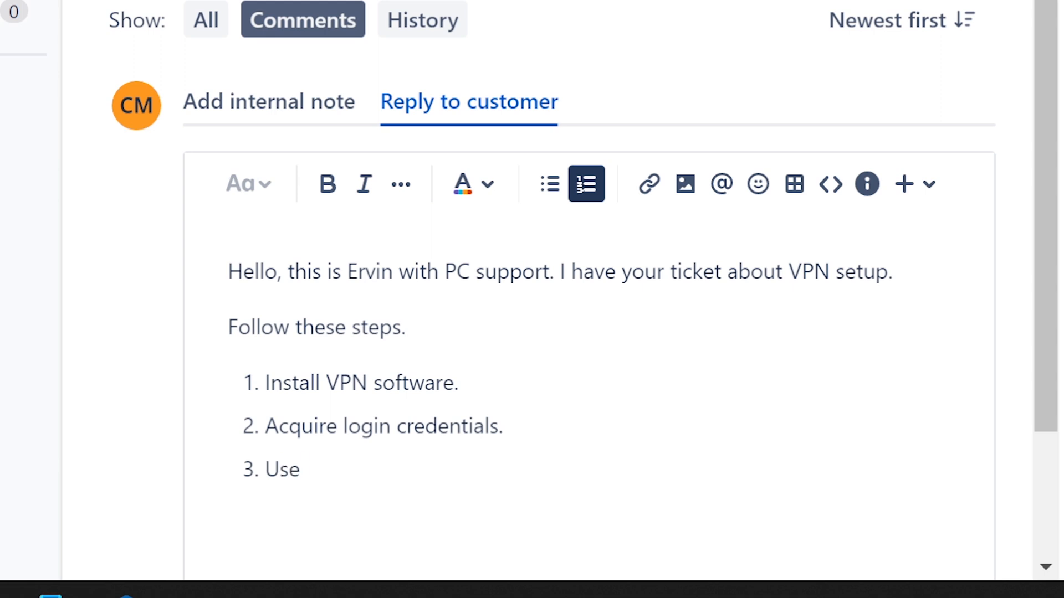
text(your login name)
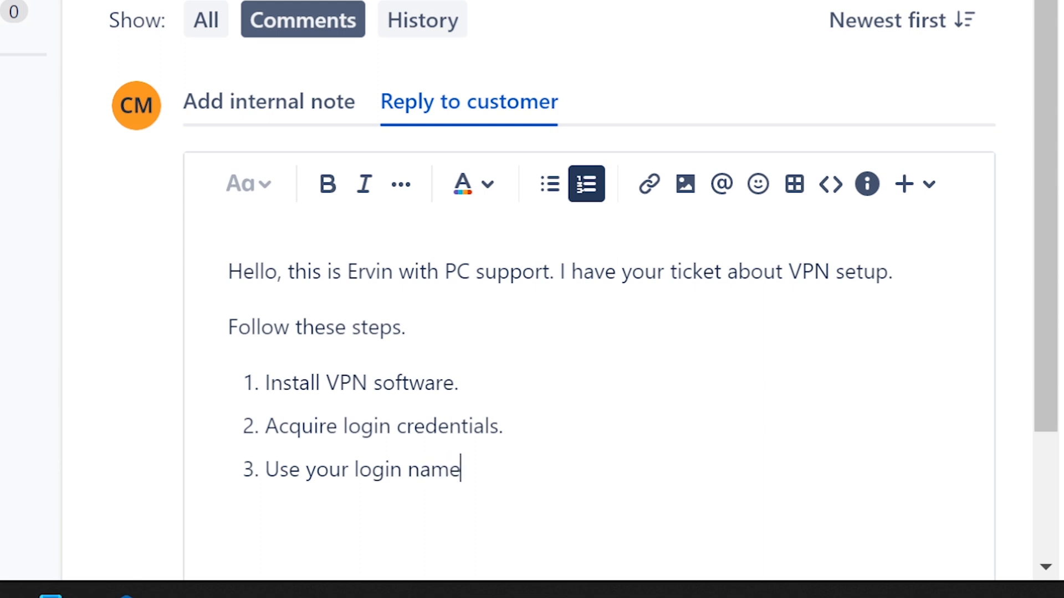
text( and apss)
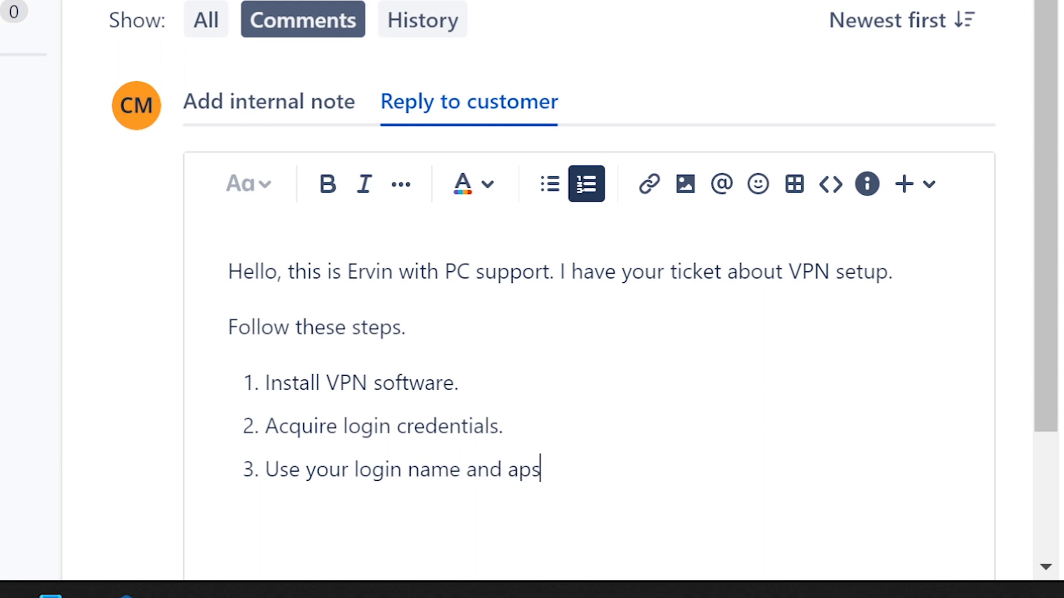
- Complete the third list item with "and password.", fixing the mistyped last word
key(BackSpace)
key(BackSpace)
key(BackSpace)
key(BackSpace)
text(password)
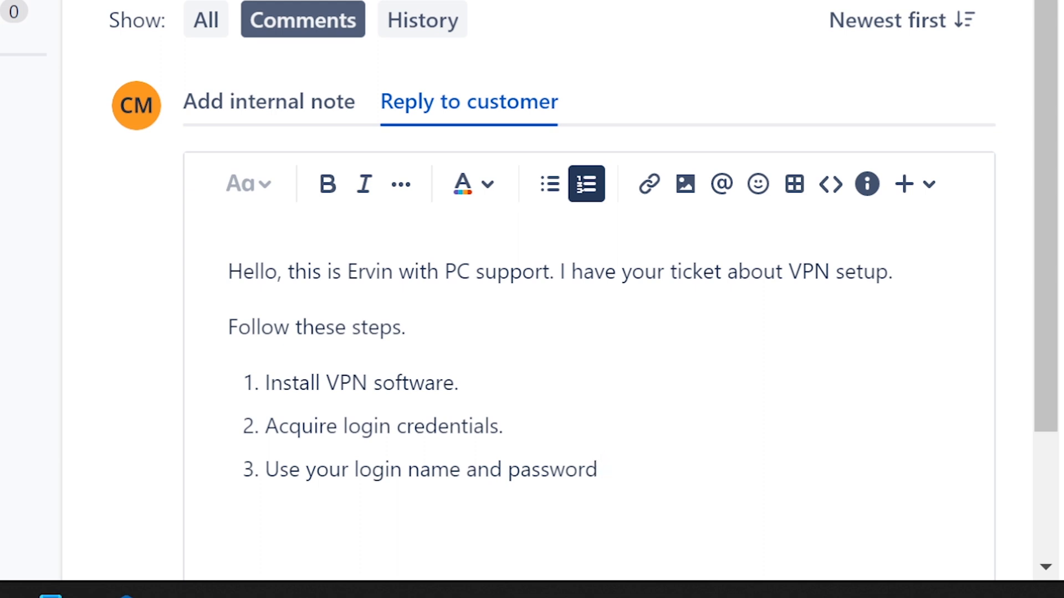
text( .)
key(Return)
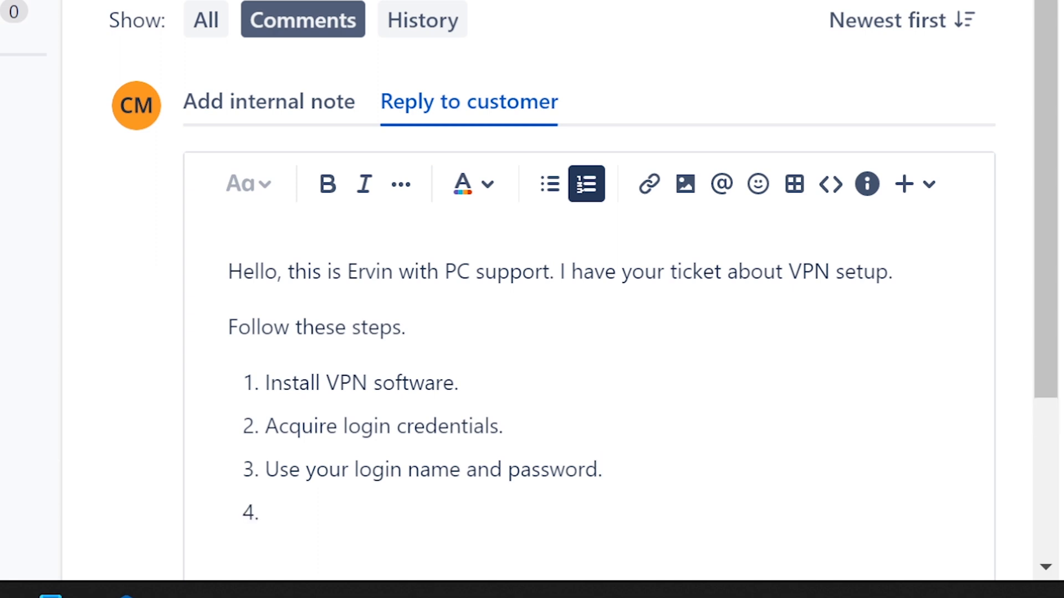
- Drop the empty fourth item and, after a blank line within item 3, write "note. password might be a combination of"
scroll(1047, 565, down, 3)
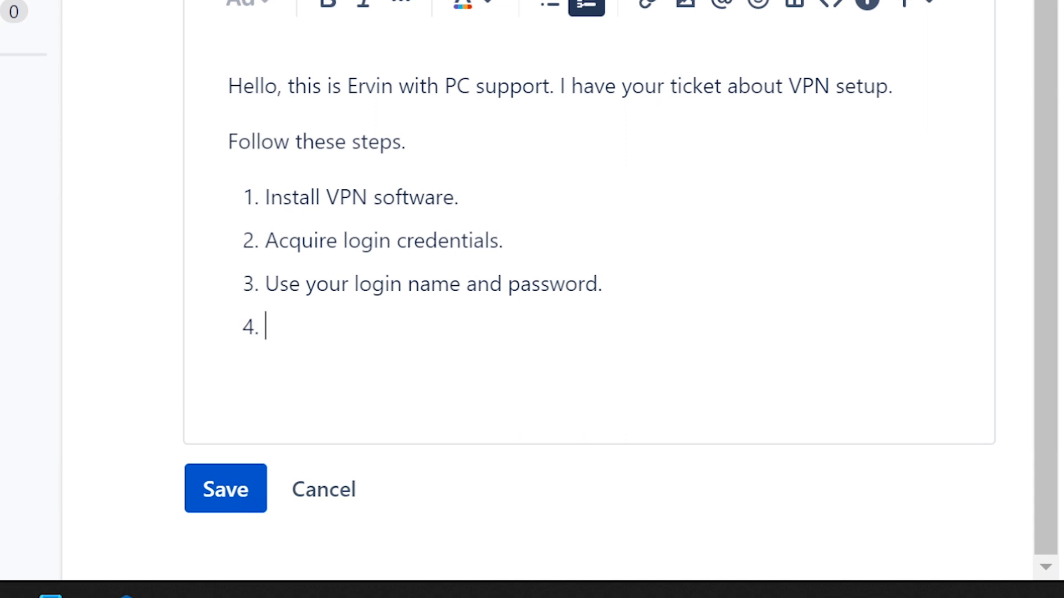
key(BackSpace)
key(shift+Return)
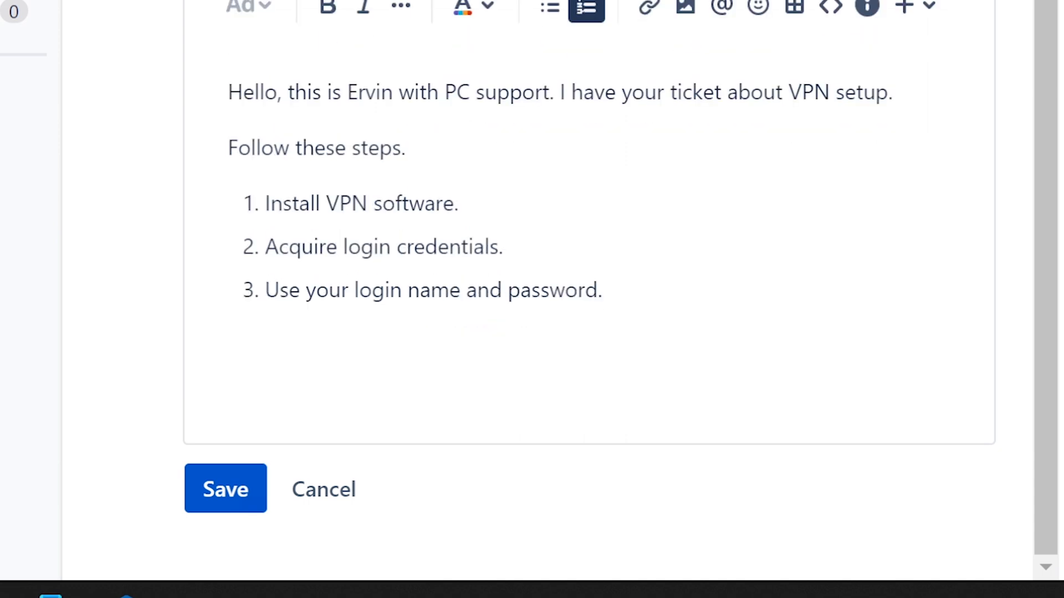
key(shift+Return)
text(note.)
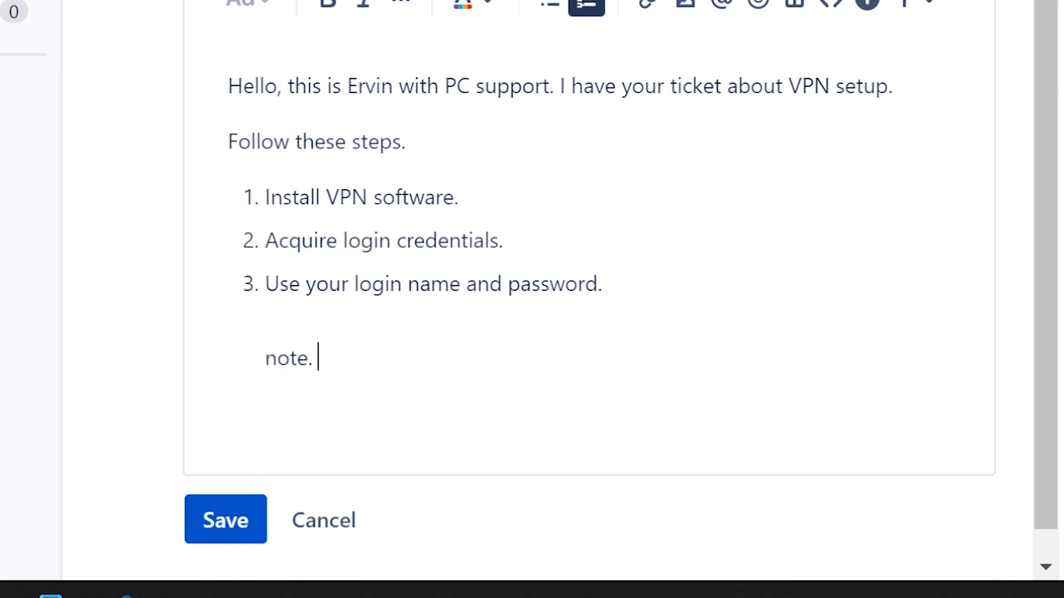
text( passwor)
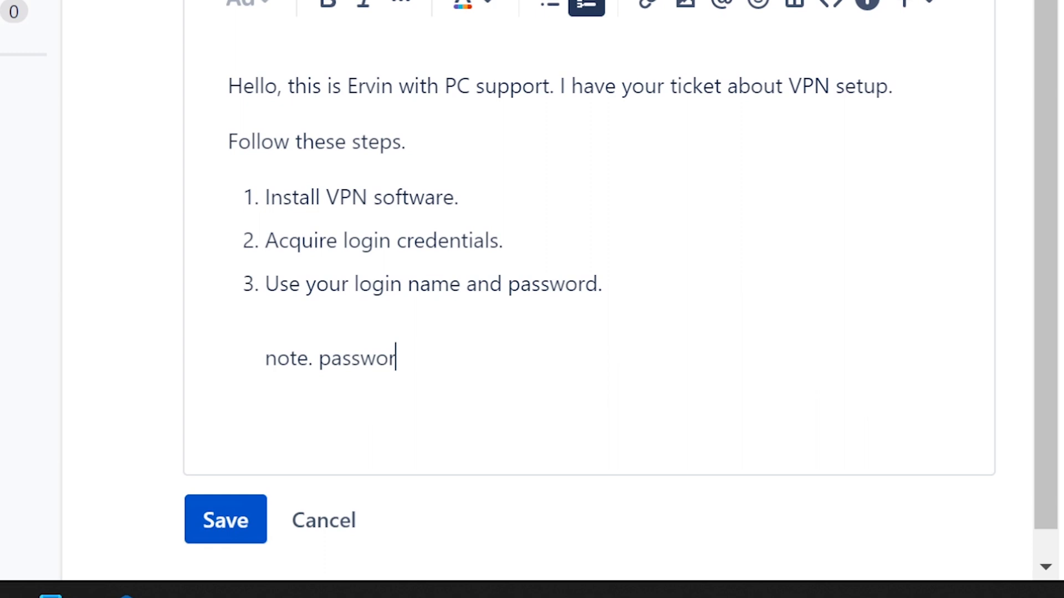
text(d might be a com)
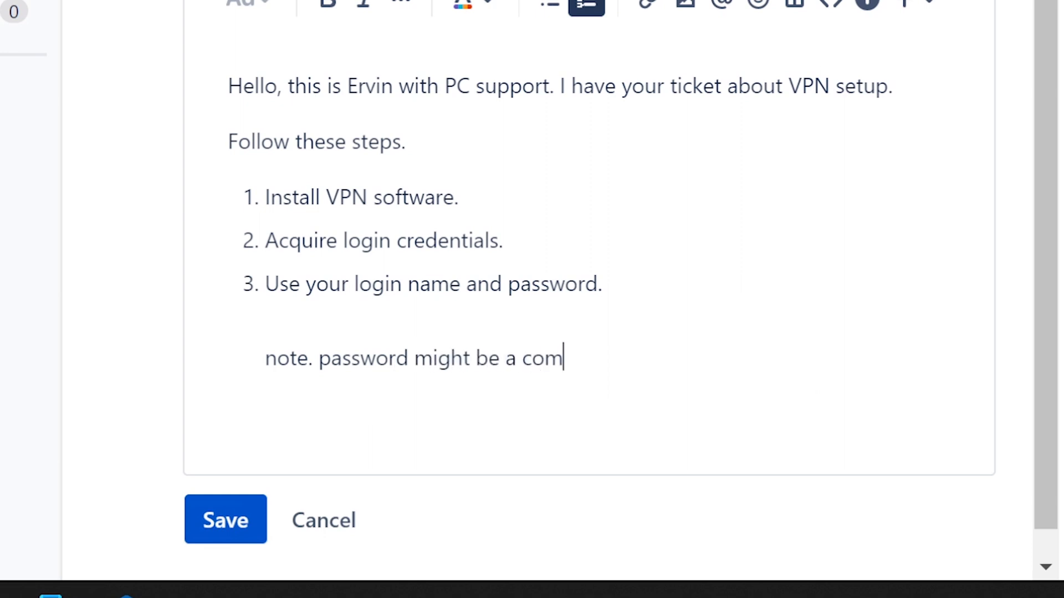
text(bination of )
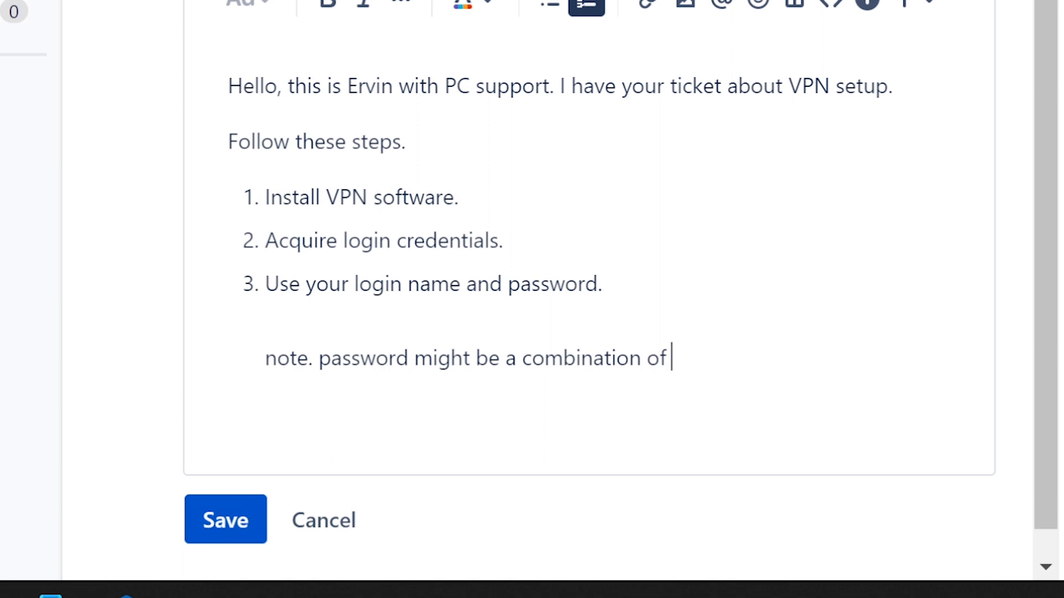
text(password+)
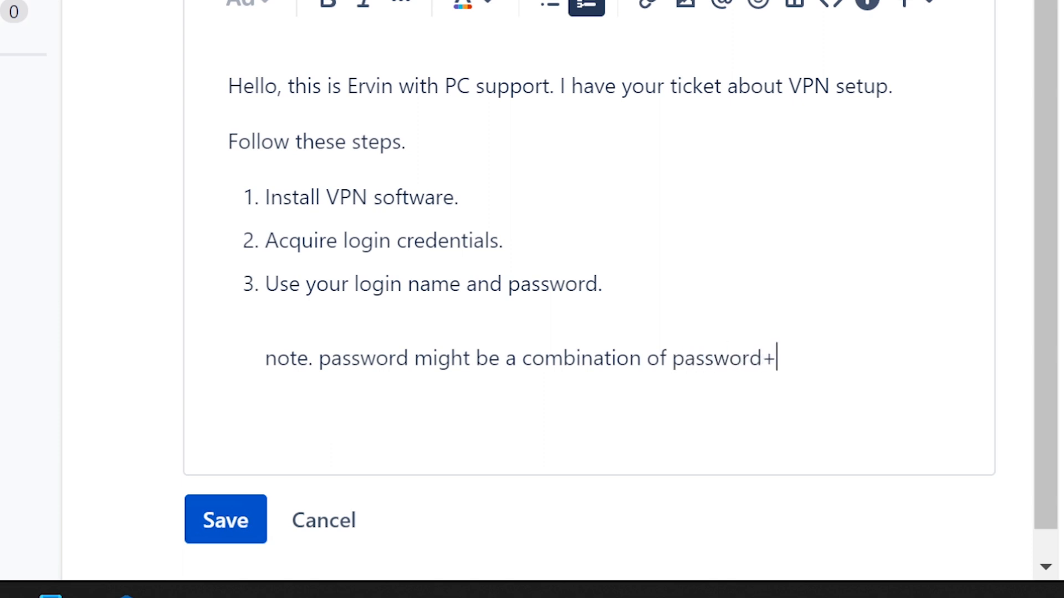
text(randomly genera)
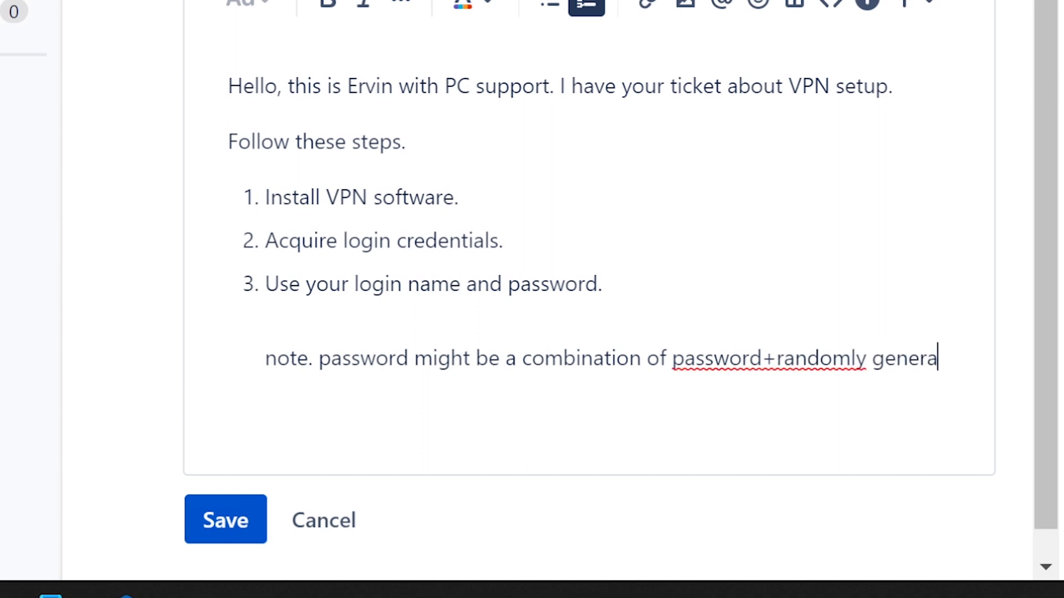
text(ted code)
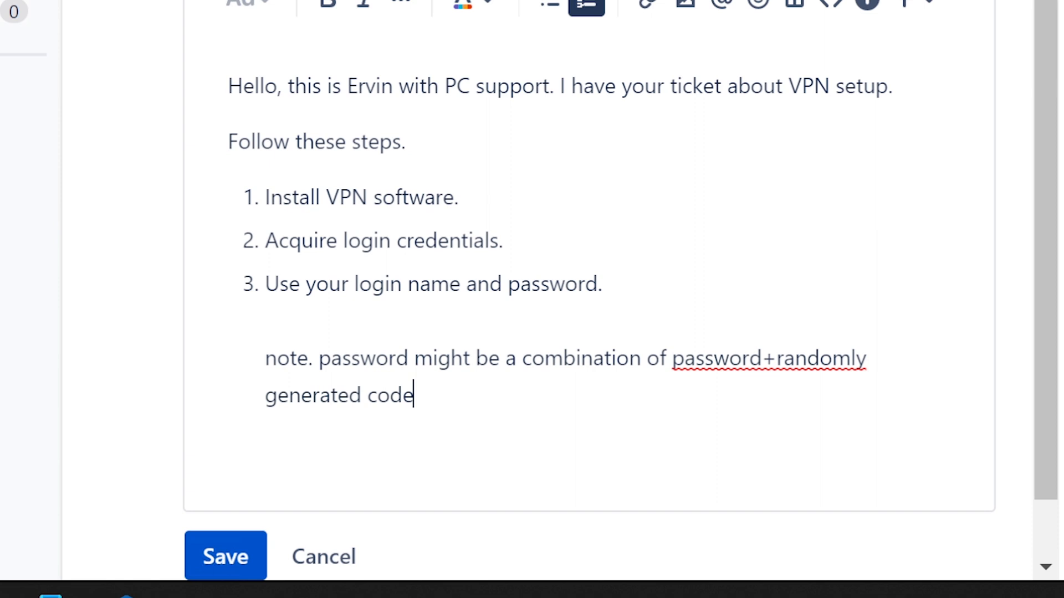
text(.)
text( for ex)
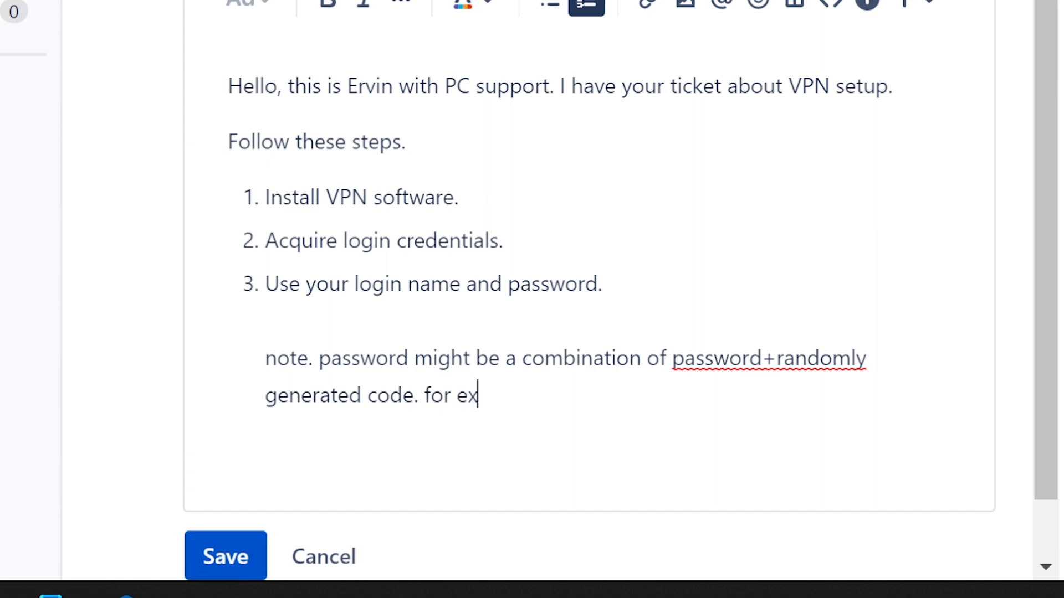
text(ample)
- Continue the note with "for example." followed by a sample numeric password
key(BackSpace)
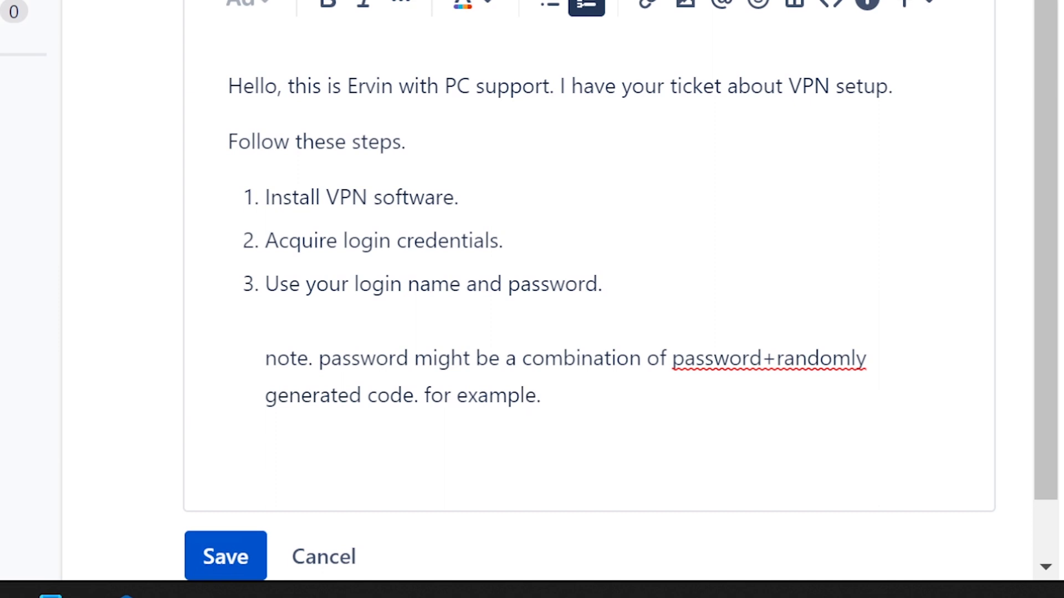
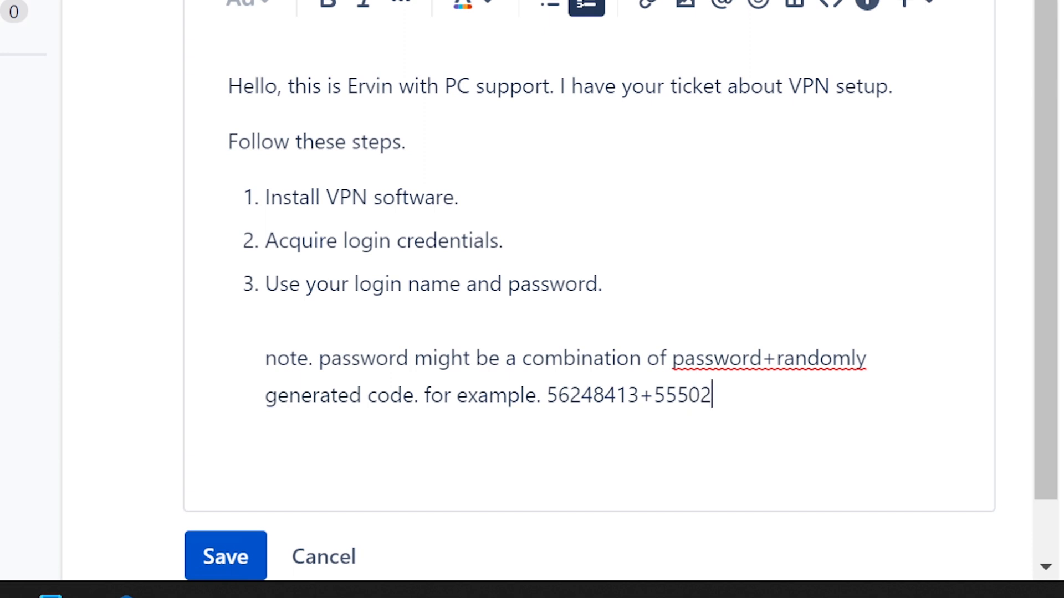
- Remove the plus sign between the sample password and the code, and put it back
click(653, 395)
key(BackSpace)
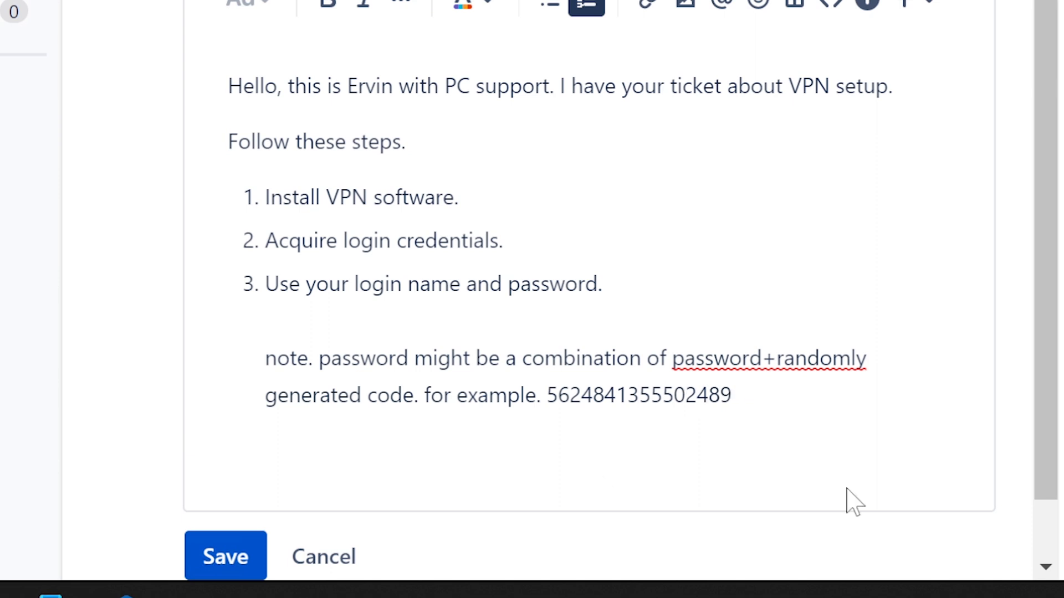
text(+)
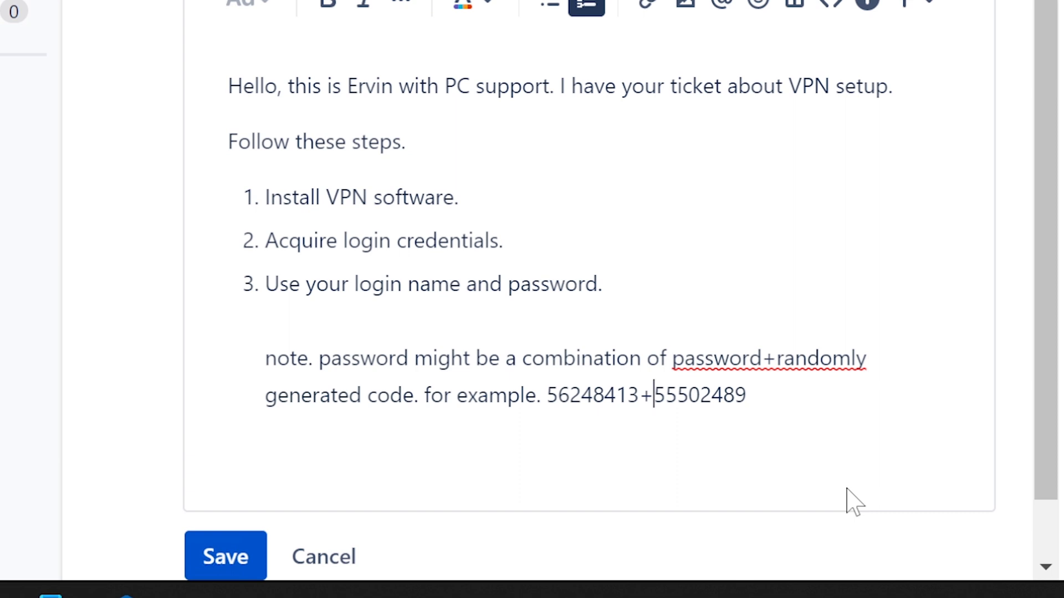
- Replace the plus sign between the sample password and the code with a comma
key(BackSpace)
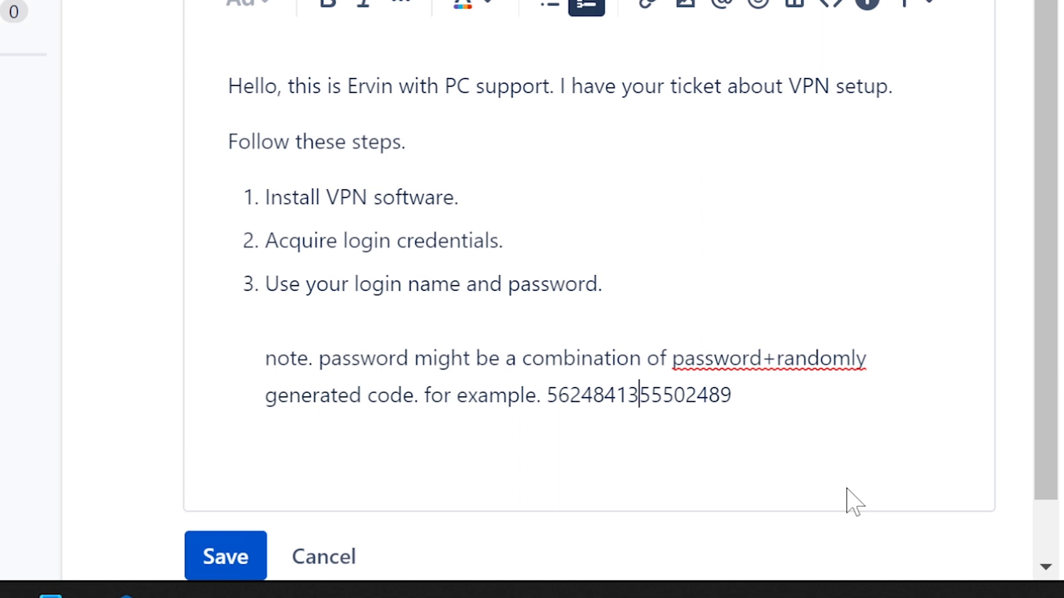
text(,)
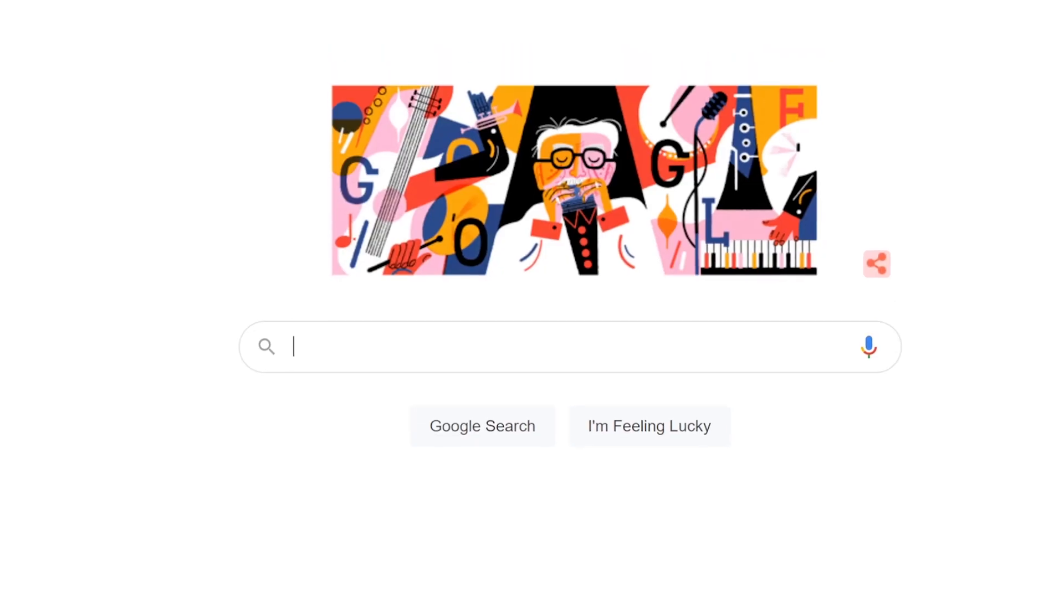
- Switch to Google, search for "duo code" and browse the image results for examples of passcode screens
text(duo code)
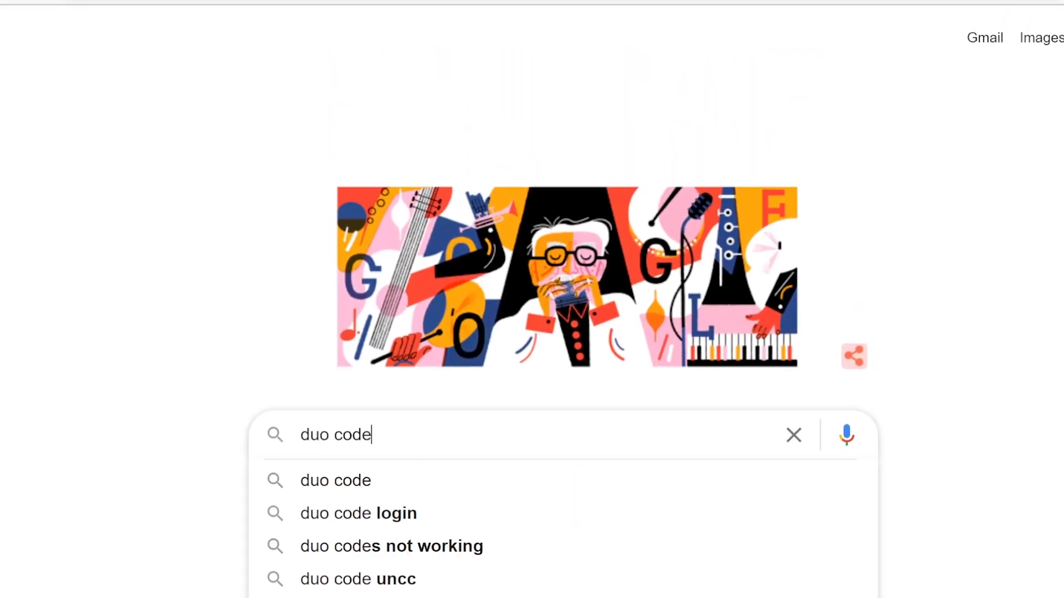
key(Return)
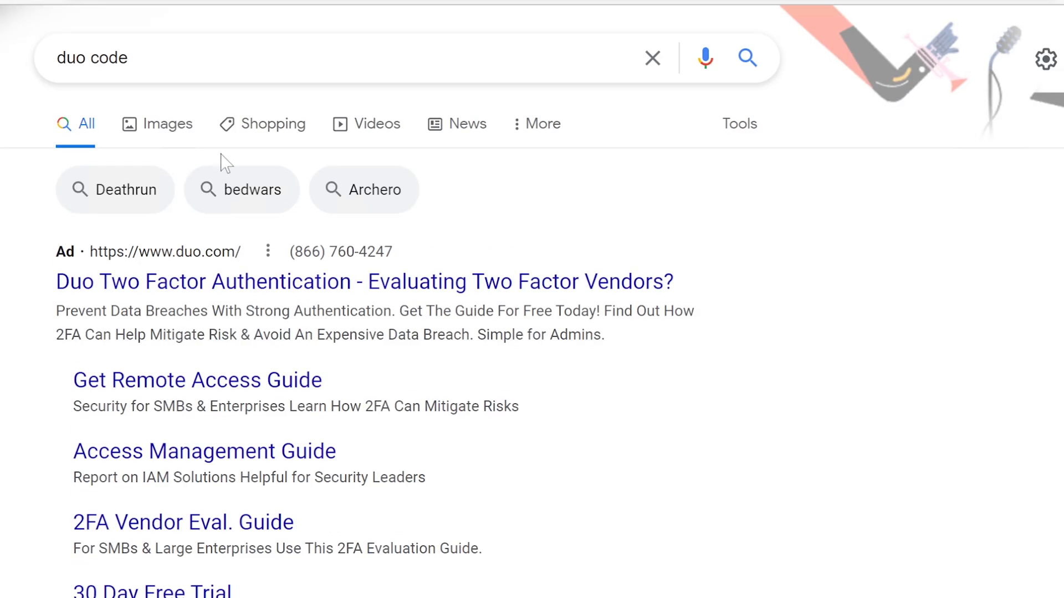
click(153, 129)
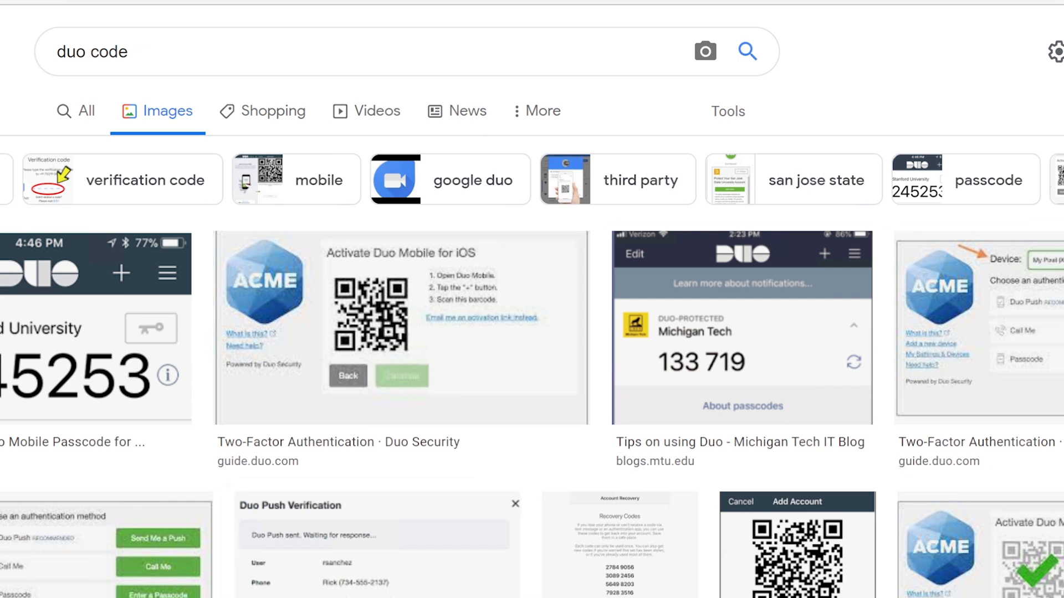
scroll(531, 333, down, 3)
scroll(860, 395, down, 8)
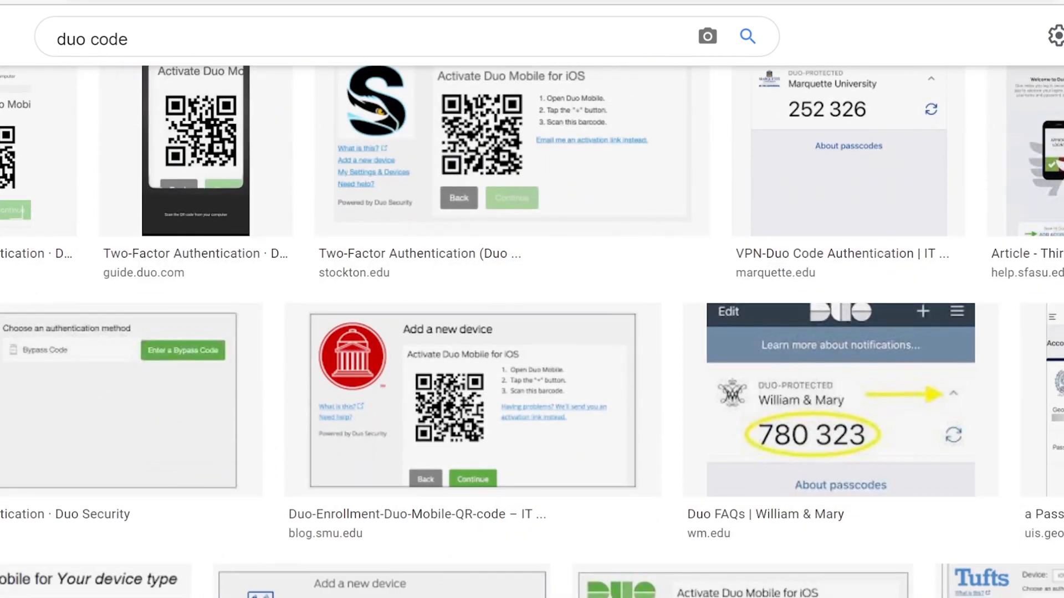
scroll(531, 332, up, 1)
scroll(532, 332, up, 8)
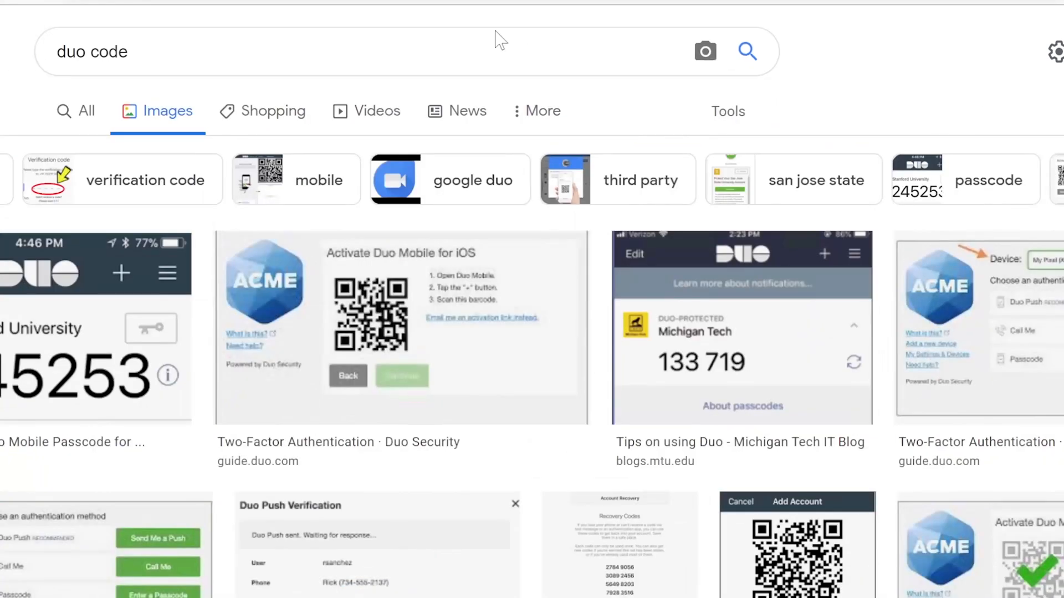
- Replace the image search query with "token" and run the suggested "token code" search
click(496, 35)
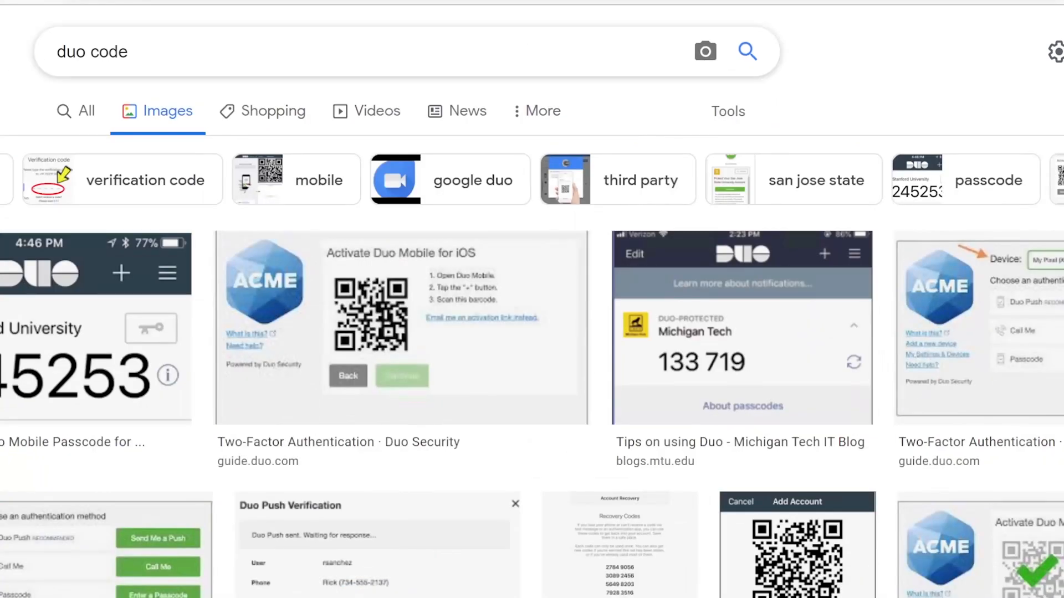
key(BackSpace)
key(BackSpace)
key(BackSpace)
key(BackSpace)
key(BackSpace)
key(BackSpace)
key(BackSpace)
key(BackSpace)
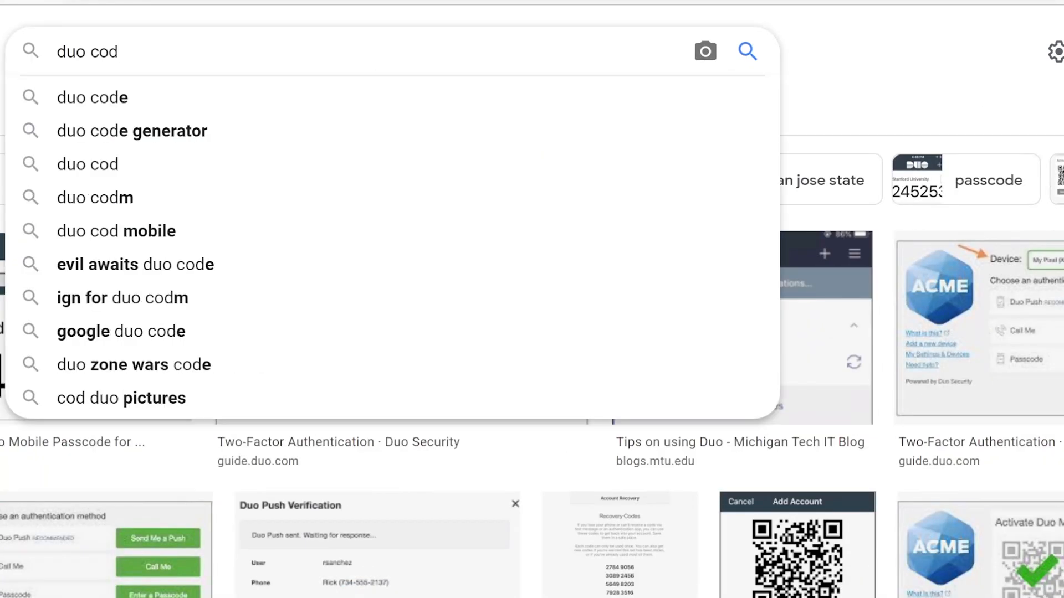
text(token)
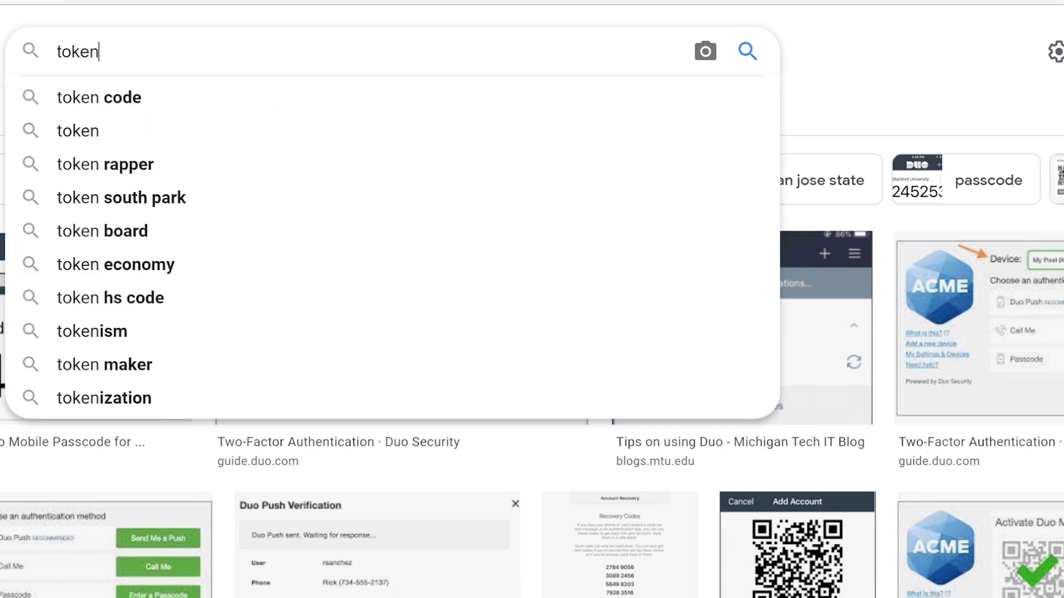
key(Down)
key(Return)
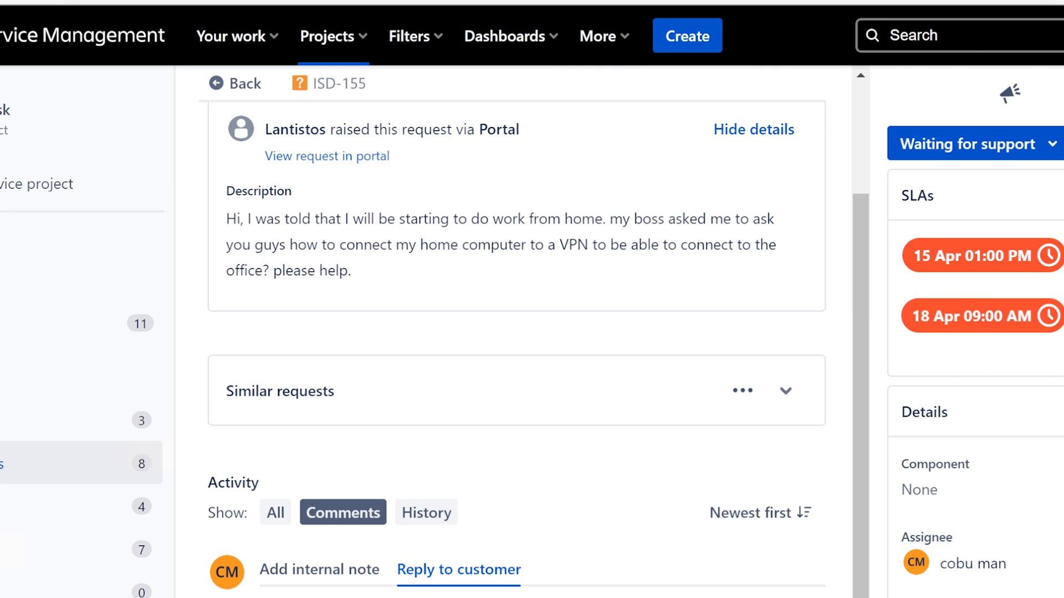
- Switch back to the "set up VPN?" ticket in Jira Service Management and set its status to Complete
scroll(515, 354, down, 2)
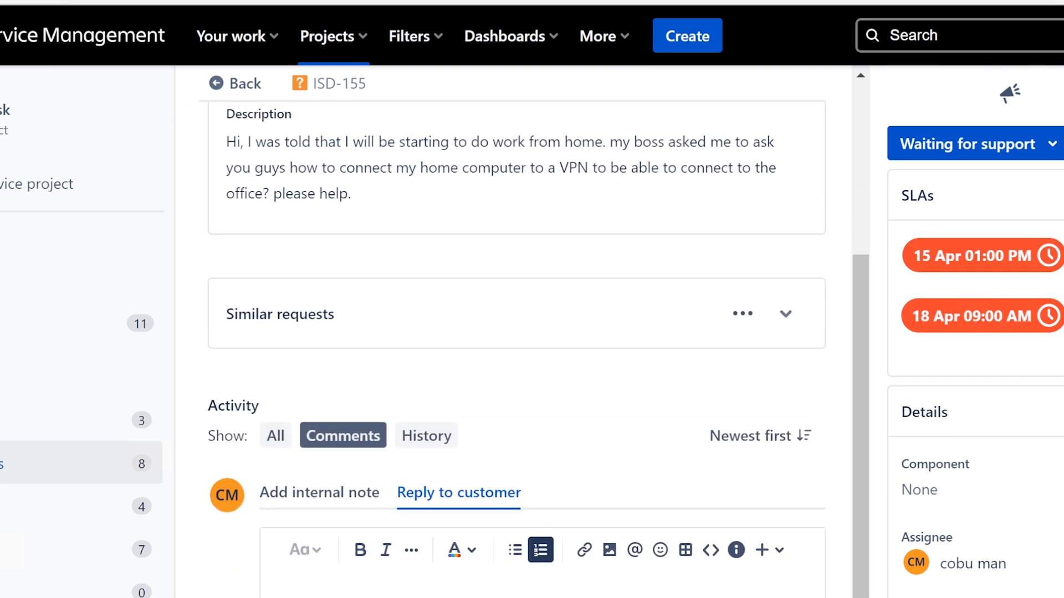
scroll(705, 454, up, 4)
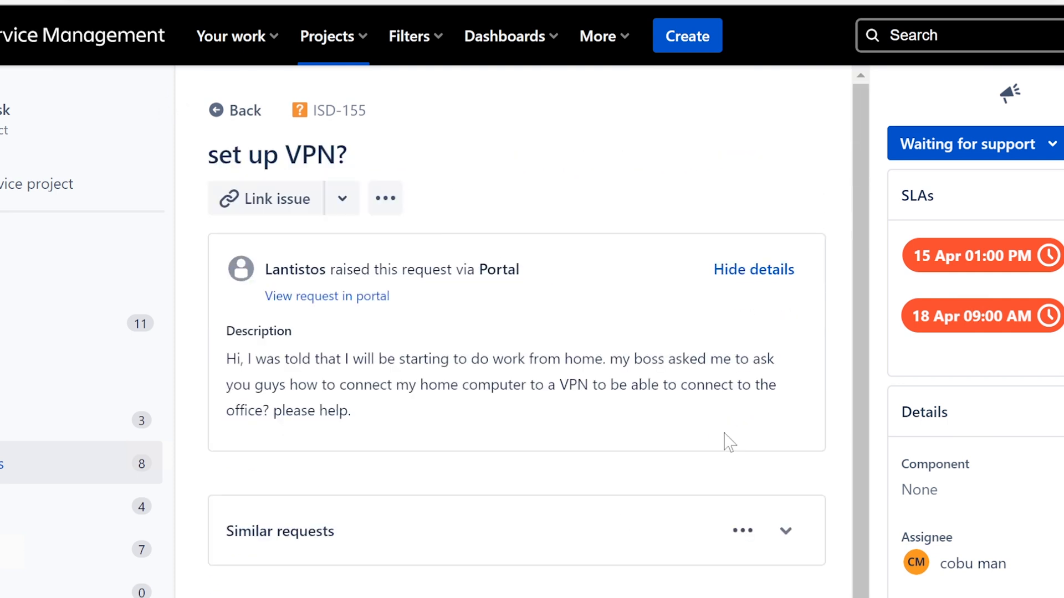
click(1012, 147)
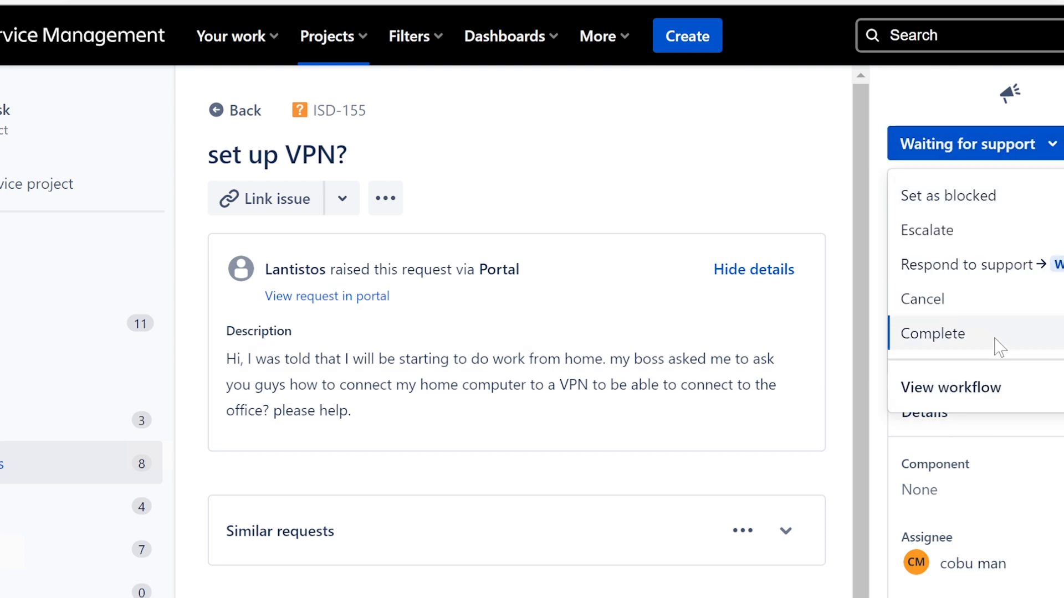
click(995, 339)
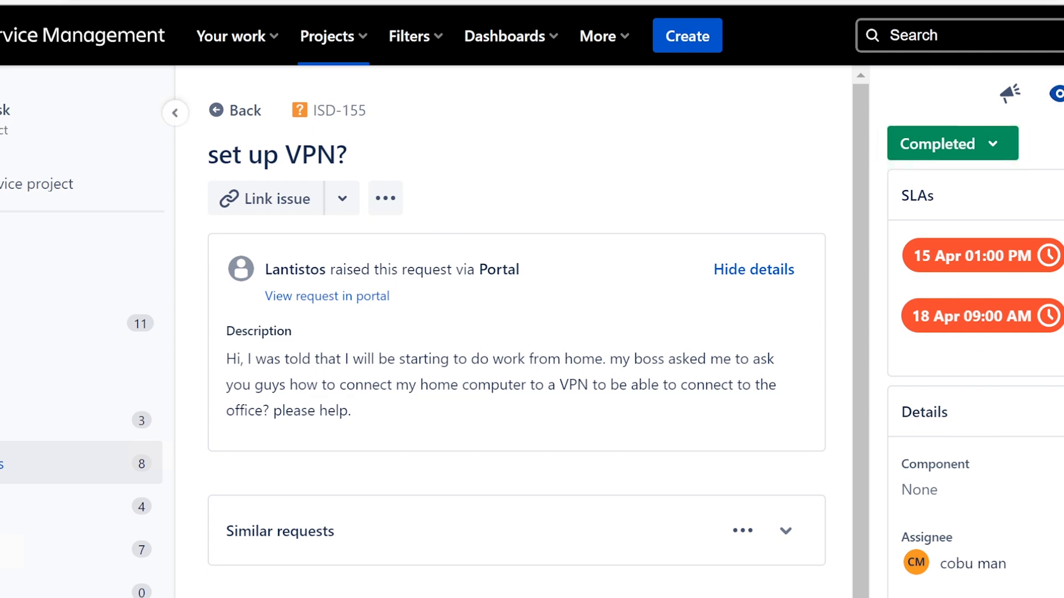